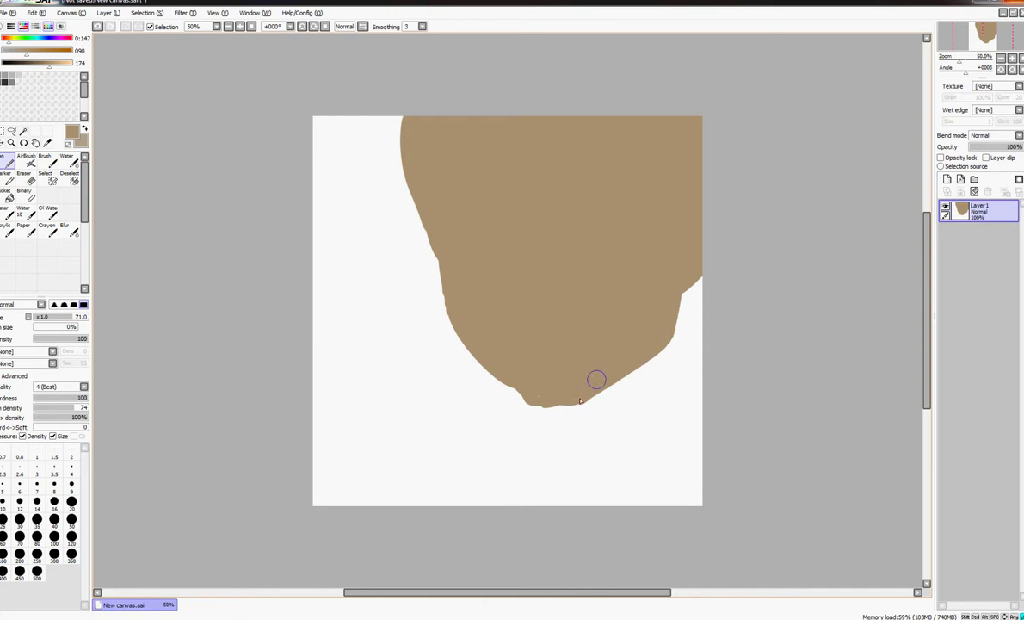
- Erase along the edges of the tan head shape to smooth and refine the cheek and chin outline
{"action": "key", "text": "e"}
{"action": "mouse_move", "coordinate": [400, 96]}
{"action": "left_mouse_down"}
{"action": "mouse_move", "coordinate": [426, 237]}
{"action": "mouse_move", "coordinate": [476, 357]}
{"action": "mouse_move", "coordinate": [558, 407]}
{"action": "mouse_move", "coordinate": [651, 353]}
{"action": "mouse_move", "coordinate": [691, 305]}
{"action": "left_mouse_up"}
{"action": "key", "text": "n"}
- Sketch outlines for a large right eye and a narrow left eye in darker brown (value 130) with a size 15 pen
{"action": "left_click", "coordinate": [1013, 58]}
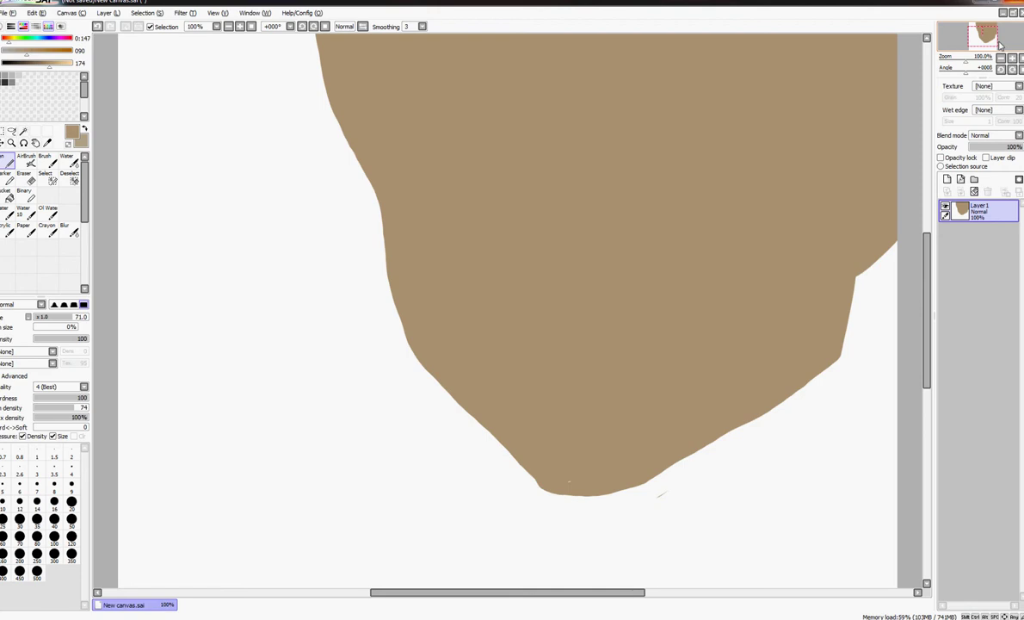
{"action": "left_click", "coordinate": [988, 32]}
{"action": "left_click", "coordinate": [38, 66]}
{"action": "left_click_drag", "start_coordinate": [508, 311], "coordinate": [476, 310]}
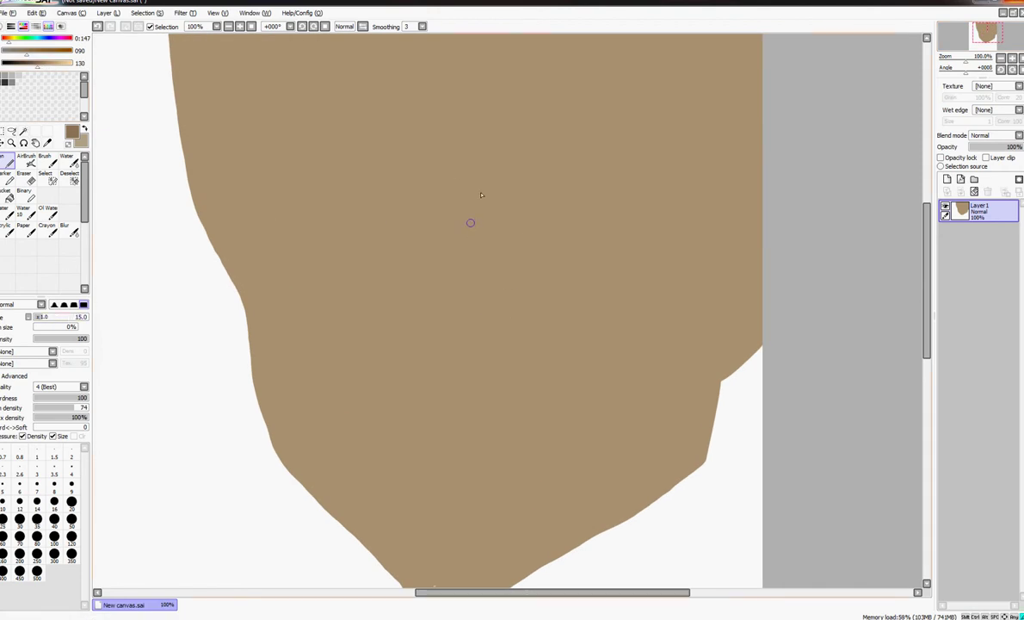
{"action": "mouse_move", "coordinate": [523, 161]}
{"action": "left_mouse_down"}
{"action": "mouse_move", "coordinate": [486, 299]}
{"action": "mouse_move", "coordinate": [489, 212]}
{"action": "mouse_move", "coordinate": [558, 202]}
{"action": "left_mouse_up"}
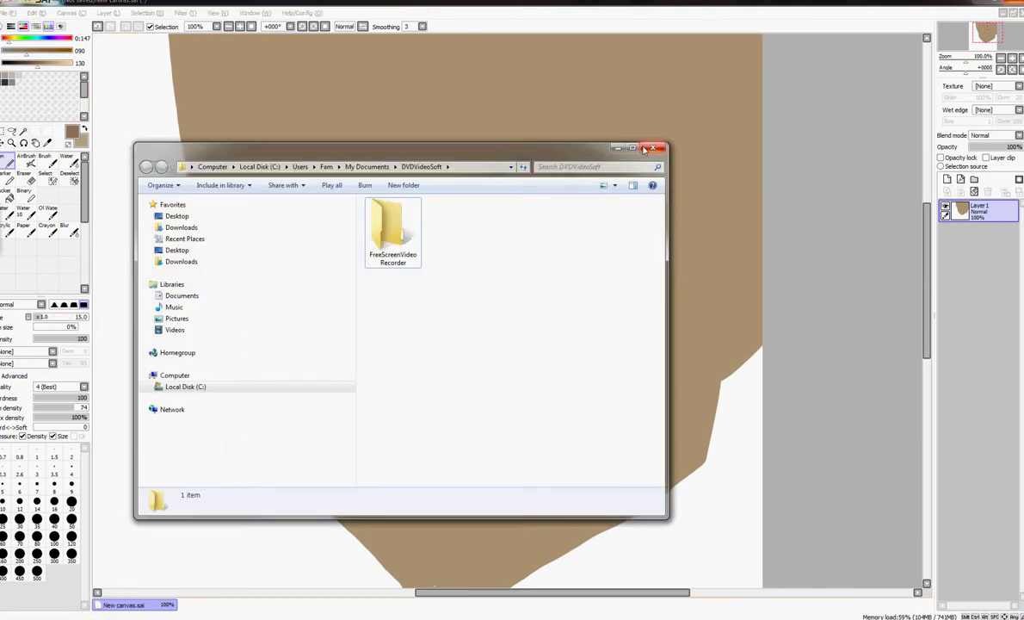
{"action": "left_click_drag", "start_coordinate": [315, 327], "coordinate": [312, 276]}
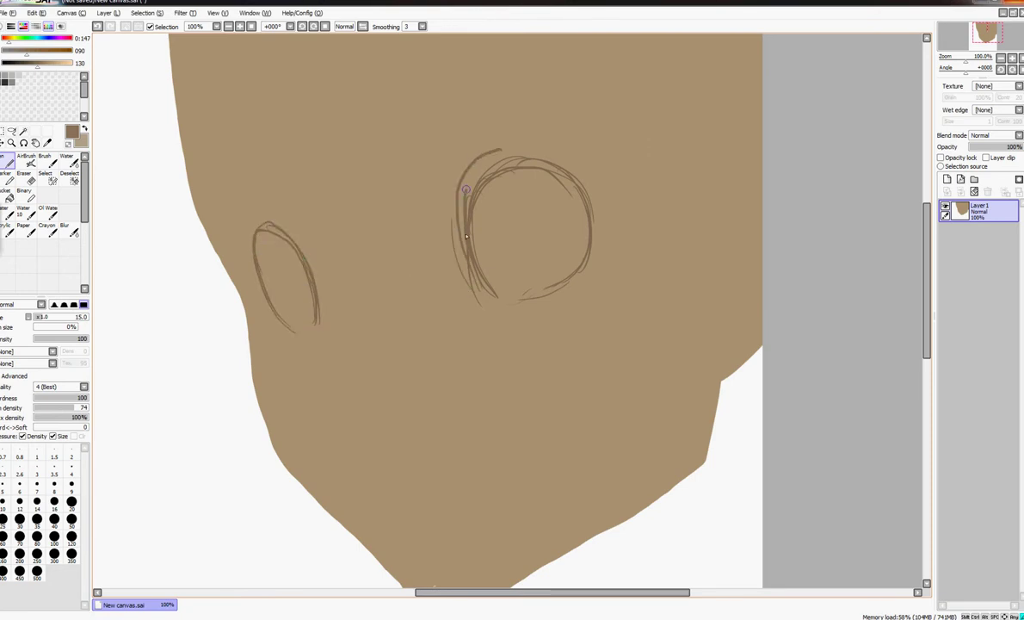
{"action": "left_click_drag", "start_coordinate": [535, 147], "coordinate": [589, 229]}
- Fill both sketched eye shapes with white using a size 56 pen
{"action": "left_click", "coordinate": [64, 317]}
{"action": "right_click", "coordinate": [480, 255]}
{"action": "mouse_move", "coordinate": [487, 254]}
{"action": "left_mouse_down"}
{"action": "mouse_move", "coordinate": [484, 182]}
{"action": "mouse_move", "coordinate": [523, 162]}
{"action": "mouse_move", "coordinate": [576, 215]}
{"action": "left_mouse_up"}
{"action": "mouse_move", "coordinate": [479, 170]}
{"action": "left_mouse_down"}
{"action": "mouse_move", "coordinate": [507, 291]}
{"action": "mouse_move", "coordinate": [476, 211]}
{"action": "mouse_move", "coordinate": [579, 199]}
{"action": "mouse_move", "coordinate": [504, 277]}
{"action": "mouse_move", "coordinate": [508, 224]}
{"action": "mouse_move", "coordinate": [520, 215]}
{"action": "left_mouse_up"}
{"action": "left_click", "coordinate": [167, 290], "text": "alt"}
{"action": "mouse_move", "coordinate": [301, 320]}
{"action": "left_mouse_down"}
{"action": "mouse_move", "coordinate": [261, 236]}
{"action": "mouse_move", "coordinate": [309, 320]}
{"action": "mouse_move", "coordinate": [288, 275]}
{"action": "left_mouse_up"}
- Outline and fill green irises (saturation 114, value 154) in both eyes, and touch up the whites along their lower edges
{"action": "left_click", "coordinate": [34, 53]}
{"action": "left_click_drag", "start_coordinate": [59, 65], "coordinate": [44, 65]}
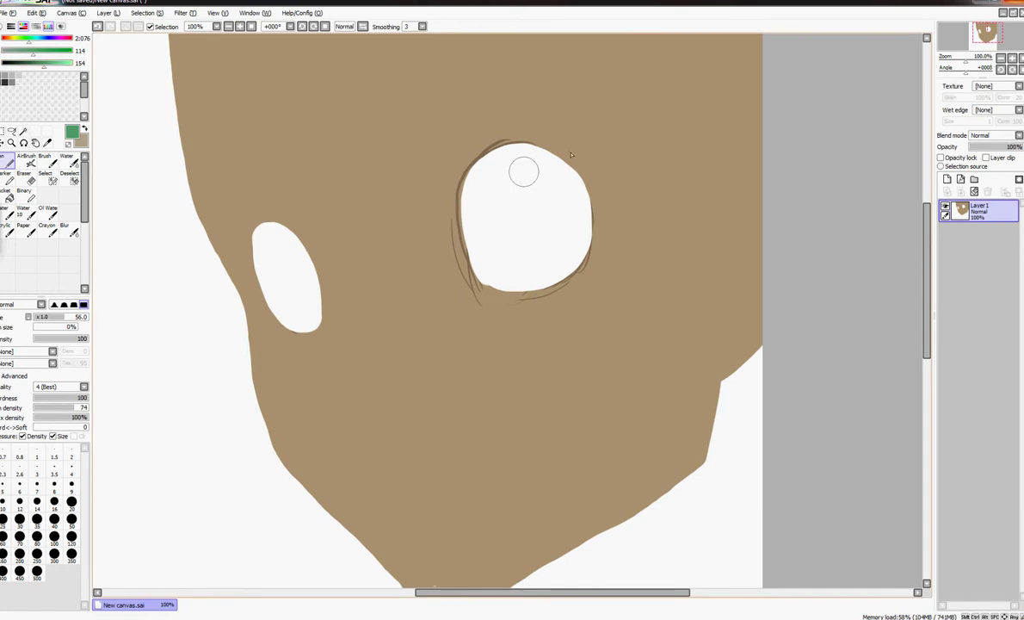
{"action": "mouse_move", "coordinate": [493, 161]}
{"action": "left_mouse_down"}
{"action": "mouse_move", "coordinate": [479, 196]}
{"action": "mouse_move", "coordinate": [512, 256]}
{"action": "mouse_move", "coordinate": [548, 251]}
{"action": "mouse_move", "coordinate": [478, 225]}
{"action": "mouse_move", "coordinate": [542, 267]}
{"action": "mouse_move", "coordinate": [577, 247]}
{"action": "mouse_move", "coordinate": [579, 183]}
{"action": "mouse_move", "coordinate": [539, 152]}
{"action": "mouse_move", "coordinate": [482, 178]}
{"action": "left_mouse_up"}
{"action": "mouse_move", "coordinate": [267, 224]}
{"action": "left_mouse_down"}
{"action": "mouse_move", "coordinate": [291, 309]}
{"action": "mouse_move", "coordinate": [304, 254]}
{"action": "mouse_move", "coordinate": [274, 229]}
{"action": "left_mouse_up"}
{"action": "left_click", "coordinate": [7, 197]}
{"action": "left_click", "coordinate": [285, 266]}
{"action": "left_click", "coordinate": [544, 204]}
{"action": "key", "text": "n"}
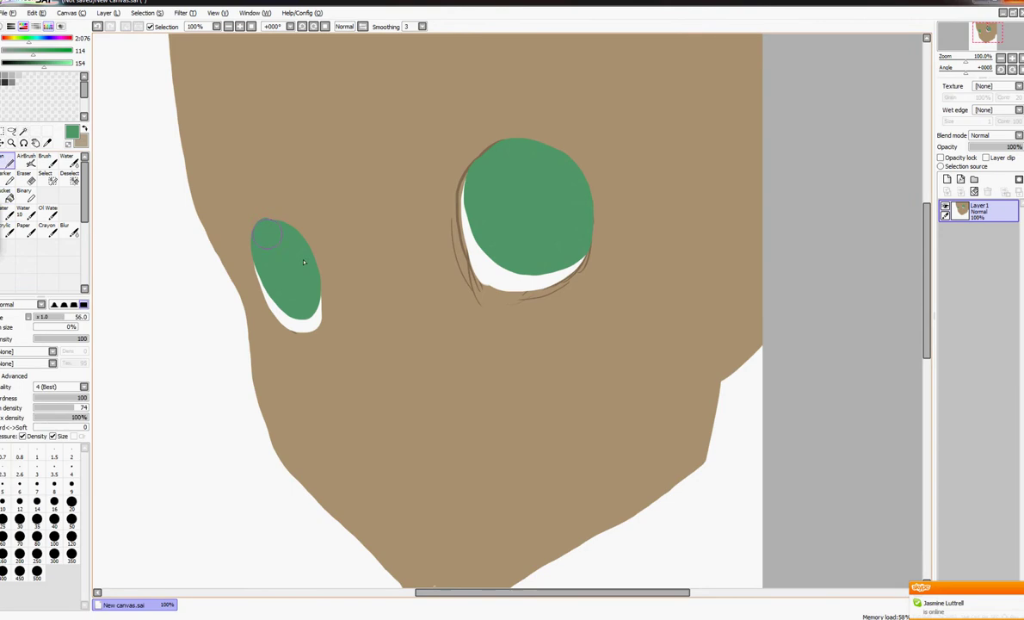
{"action": "left_click", "coordinate": [316, 321], "text": "alt"}
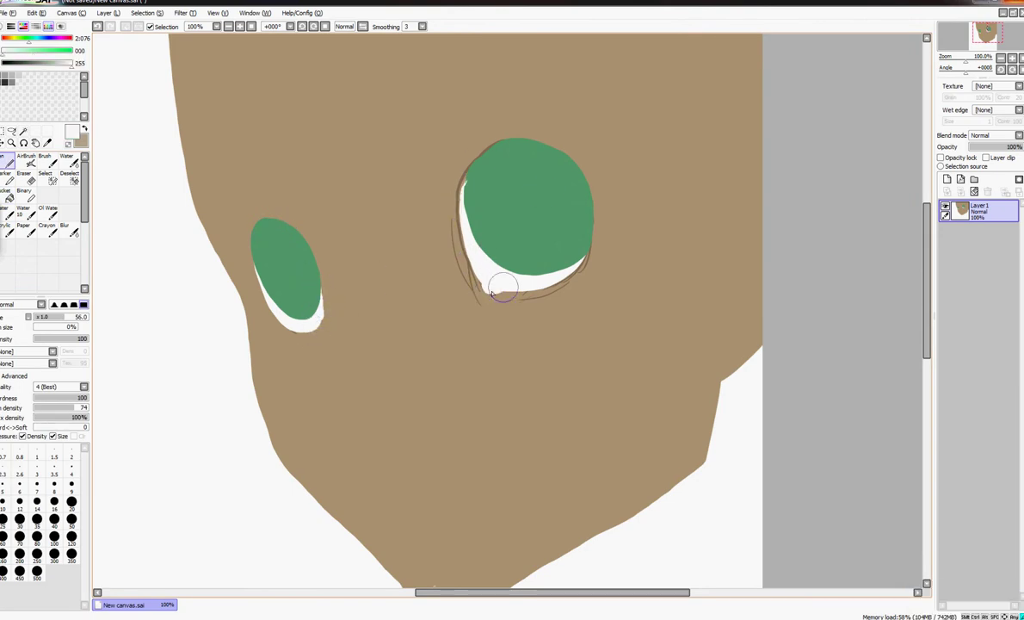
- Paint darker green pupils (value 120) in the middle of both irises
{"action": "left_click", "coordinate": [289, 262], "text": "alt"}
{"action": "left_click", "coordinate": [35, 65]}
{"action": "left_click_drag", "start_coordinate": [279, 256], "coordinate": [287, 279]}
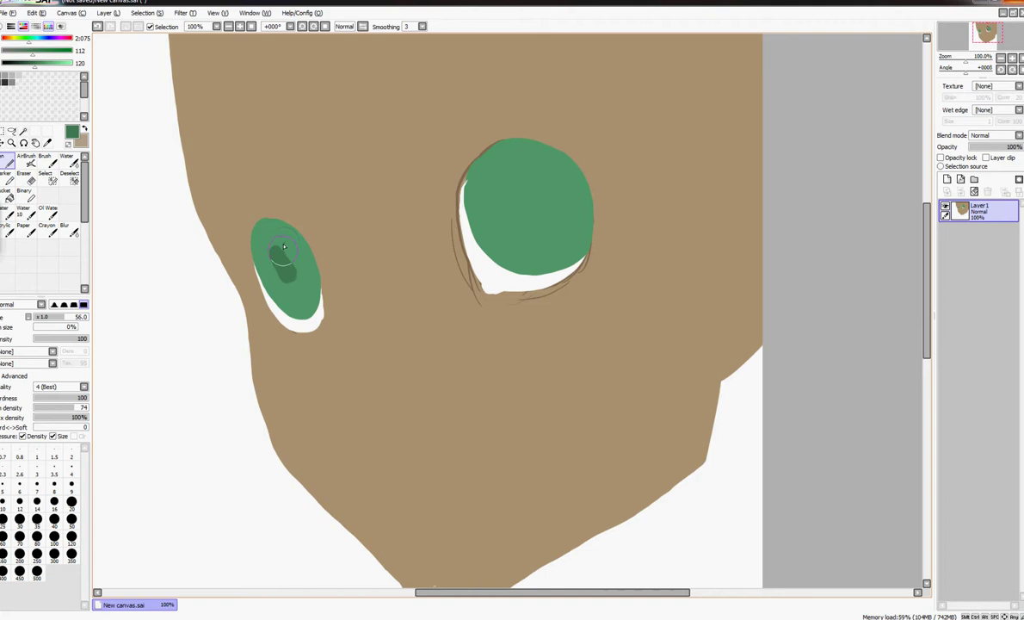
{"action": "mouse_move", "coordinate": [515, 179]}
{"action": "left_mouse_down"}
{"action": "mouse_move", "coordinate": [526, 215]}
{"action": "mouse_move", "coordinate": [518, 200]}
{"action": "left_mouse_up"}
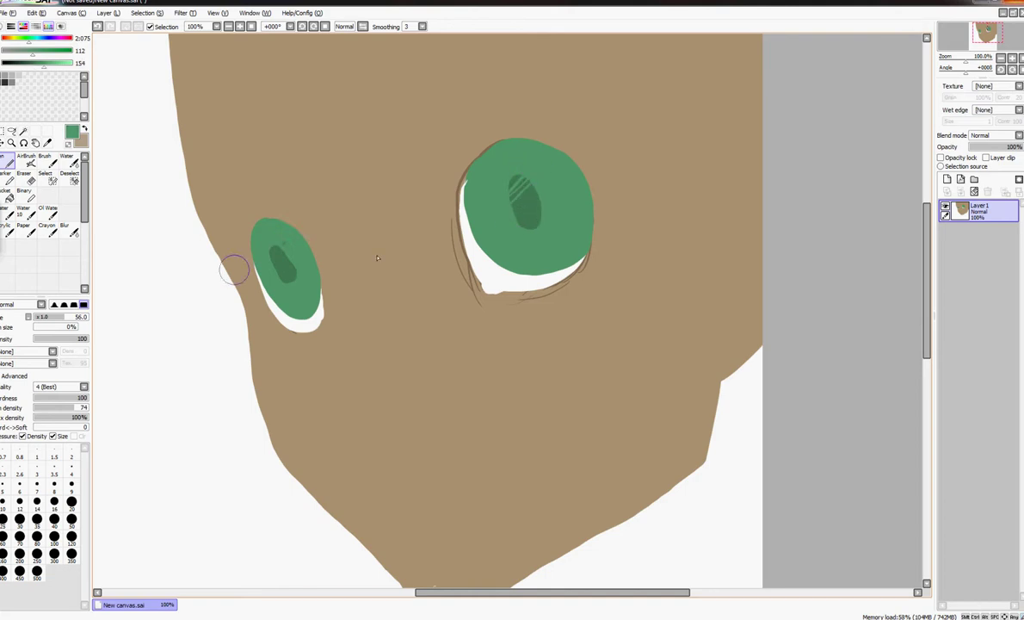
- Paint light green crescents (value 206) in the lower irises and add brighter green accent marks (value 244)
{"action": "left_click", "coordinate": [58, 64]}
{"action": "left_click_drag", "start_coordinate": [271, 283], "coordinate": [303, 300]}
{"action": "left_click_drag", "start_coordinate": [488, 223], "coordinate": [534, 256]}
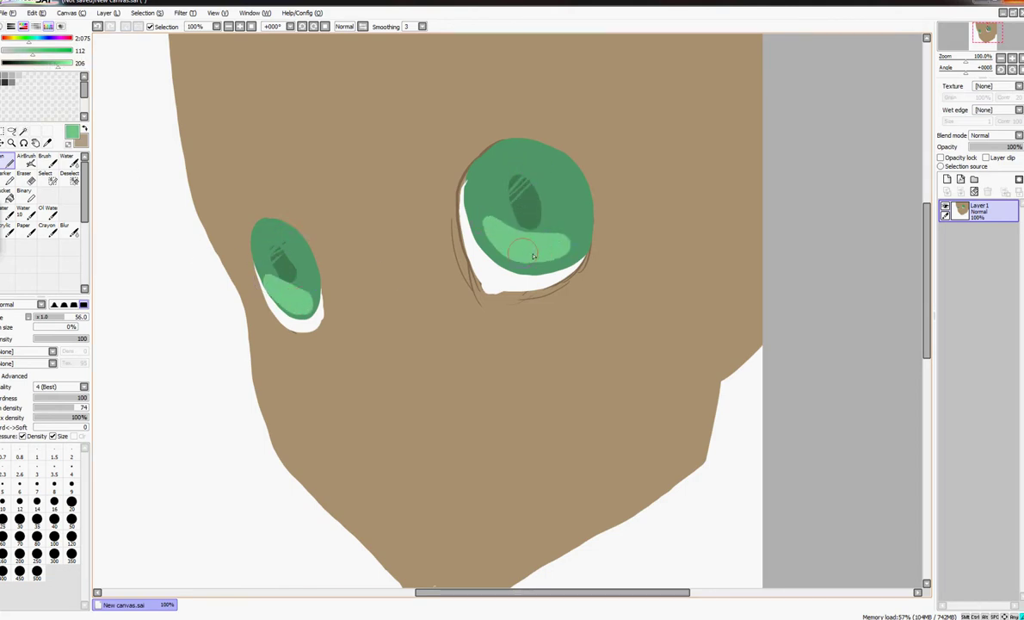
{"action": "left_click", "coordinate": [68, 65]}
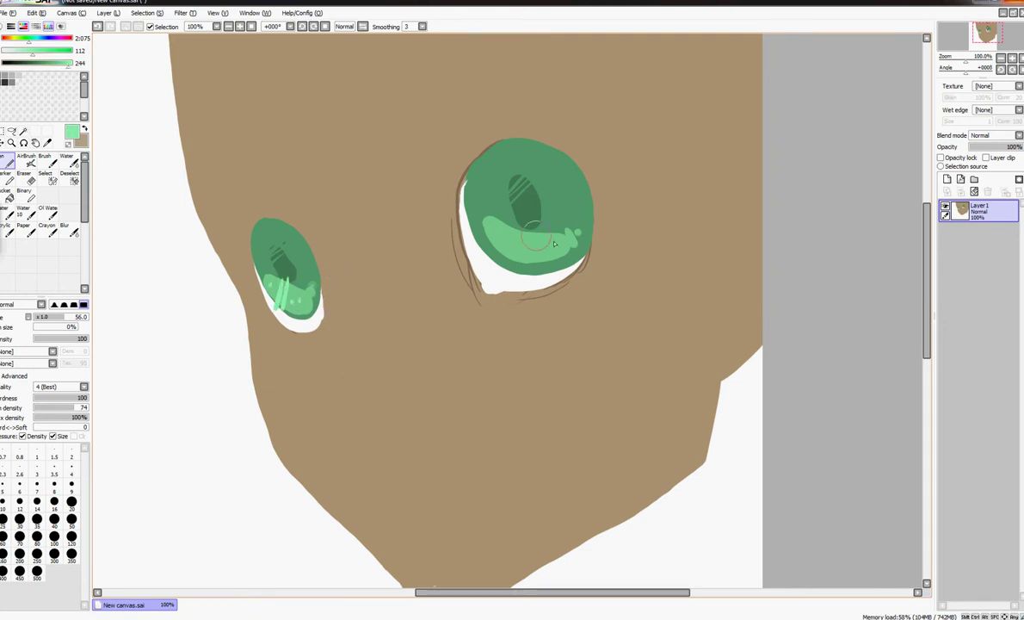
- Touch up the large iris's edge and paint a round white highlight and a diagonal white streak in both eyes
{"action": "right_click", "coordinate": [487, 266]}
{"action": "right_click", "coordinate": [482, 203]}
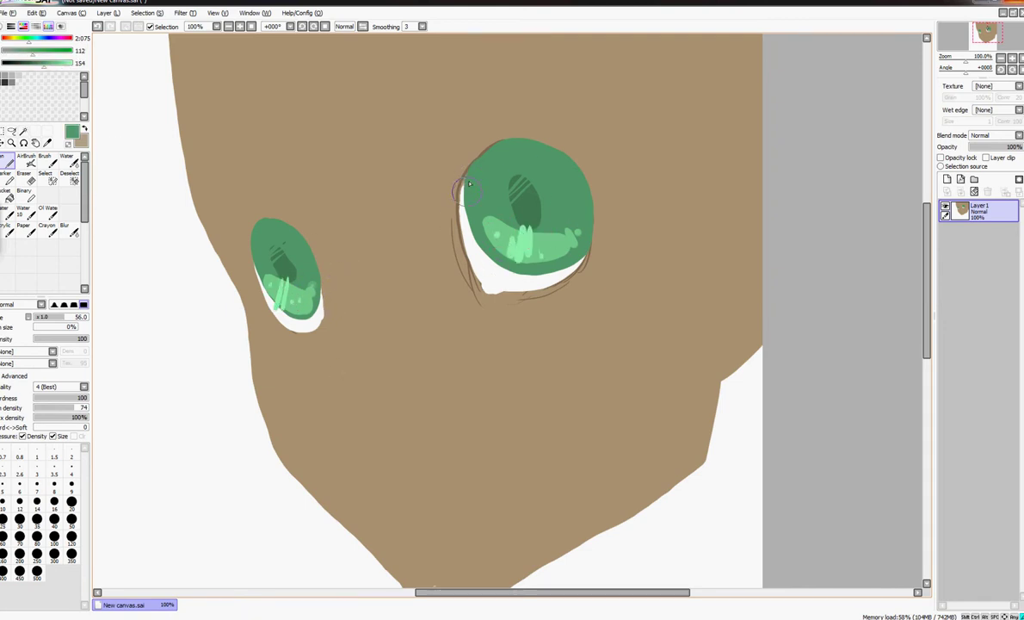
{"action": "left_click_drag", "start_coordinate": [464, 181], "coordinate": [469, 238]}
{"action": "right_click", "coordinate": [482, 260]}
{"action": "mouse_move", "coordinate": [538, 152]}
{"action": "left_mouse_down"}
{"action": "mouse_move", "coordinate": [527, 172]}
{"action": "mouse_move", "coordinate": [540, 163]}
{"action": "left_mouse_up"}
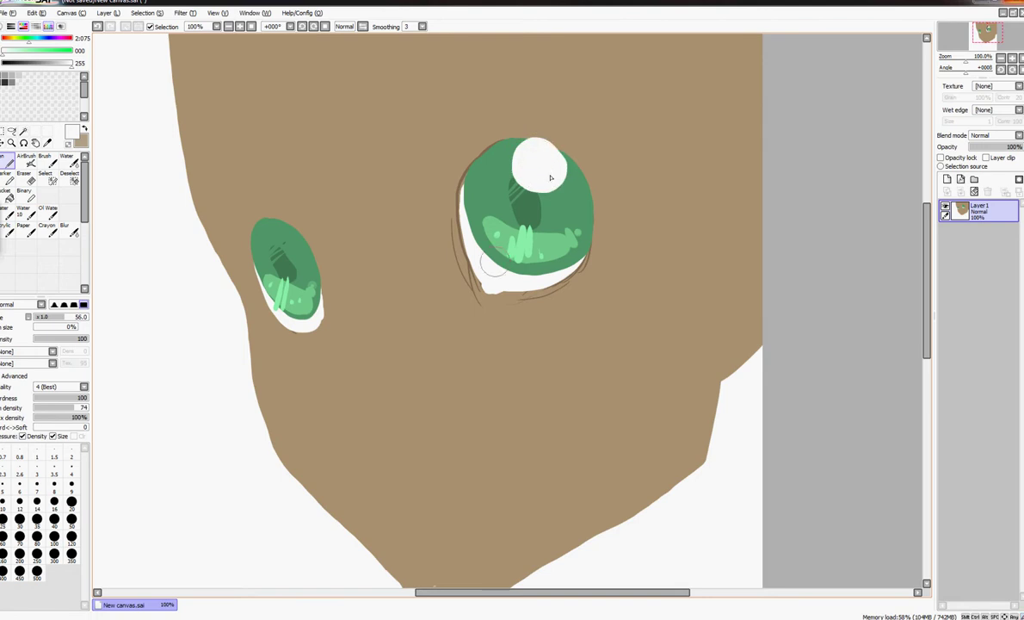
{"action": "left_click_drag", "start_coordinate": [525, 230], "coordinate": [480, 254]}
{"action": "left_click_drag", "start_coordinate": [284, 226], "coordinate": [274, 243]}
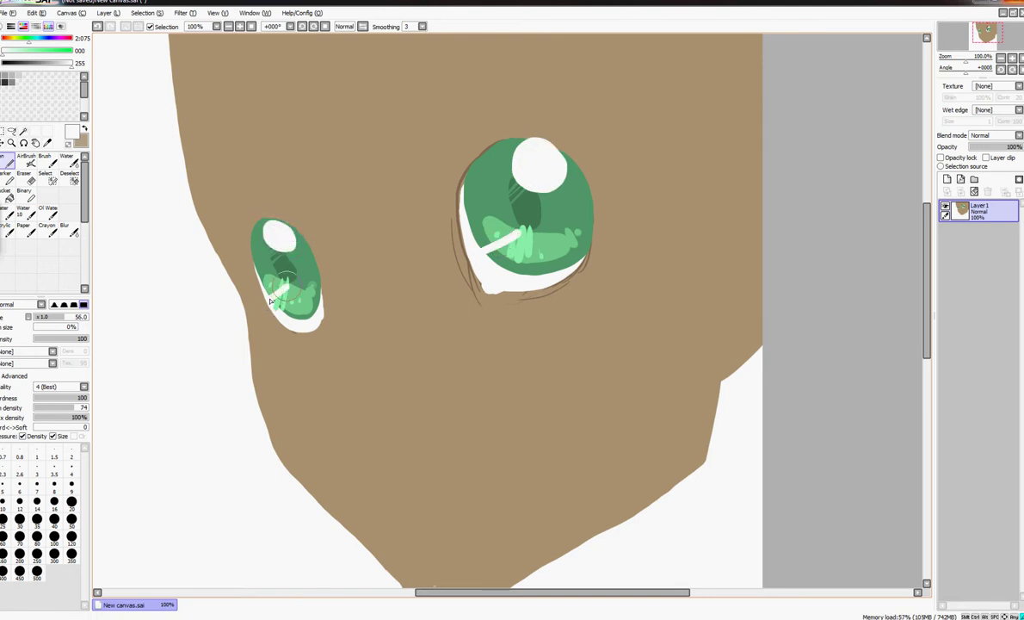
- Paint a thick brown upper lash line with pointed outer lashes around the large eye
{"action": "right_click", "coordinate": [462, 180]}
{"action": "scroll", "coordinate": [590, 144], "scroll_direction": "up", "scroll_amount": 2}
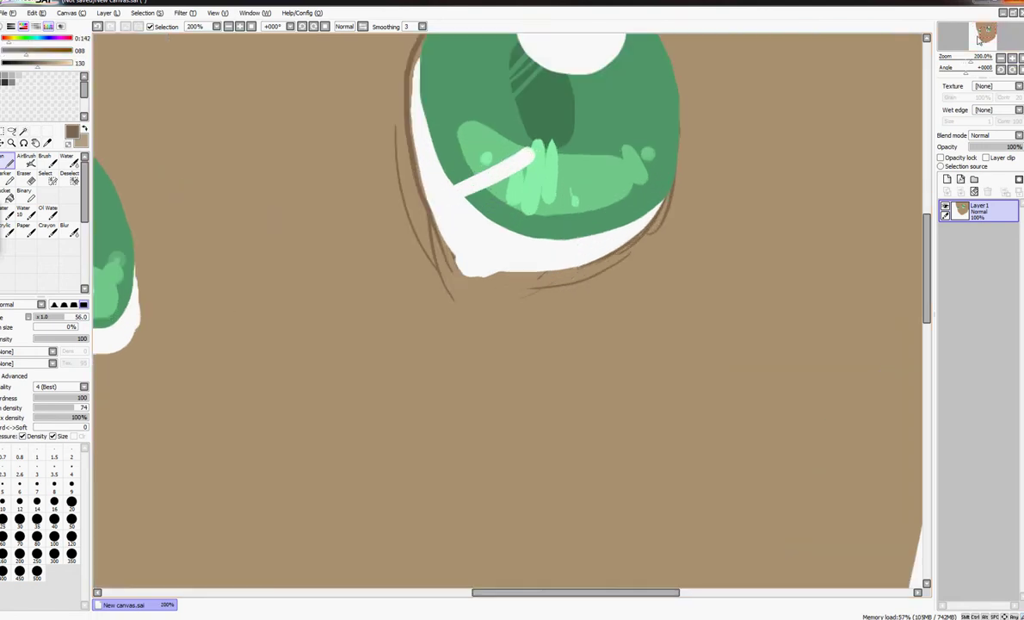
{"action": "left_click_drag", "start_coordinate": [525, 146], "coordinate": [556, 325]}
{"action": "mouse_move", "coordinate": [437, 228]}
{"action": "left_mouse_down"}
{"action": "mouse_move", "coordinate": [517, 144]}
{"action": "mouse_move", "coordinate": [599, 136]}
{"action": "mouse_move", "coordinate": [697, 224]}
{"action": "mouse_move", "coordinate": [628, 155]}
{"action": "mouse_move", "coordinate": [682, 195]}
{"action": "mouse_move", "coordinate": [710, 273]}
{"action": "mouse_move", "coordinate": [684, 403]}
{"action": "mouse_move", "coordinate": [719, 248]}
{"action": "mouse_move", "coordinate": [689, 177]}
{"action": "mouse_move", "coordinate": [502, 134]}
{"action": "mouse_move", "coordinate": [412, 200]}
{"action": "mouse_move", "coordinate": [363, 271]}
{"action": "mouse_move", "coordinate": [377, 326]}
{"action": "mouse_move", "coordinate": [474, 185]}
{"action": "mouse_move", "coordinate": [442, 241]}
{"action": "mouse_move", "coordinate": [454, 291]}
{"action": "mouse_move", "coordinate": [451, 226]}
{"action": "mouse_move", "coordinate": [439, 282]}
{"action": "mouse_move", "coordinate": [474, 444]}
{"action": "left_mouse_up"}
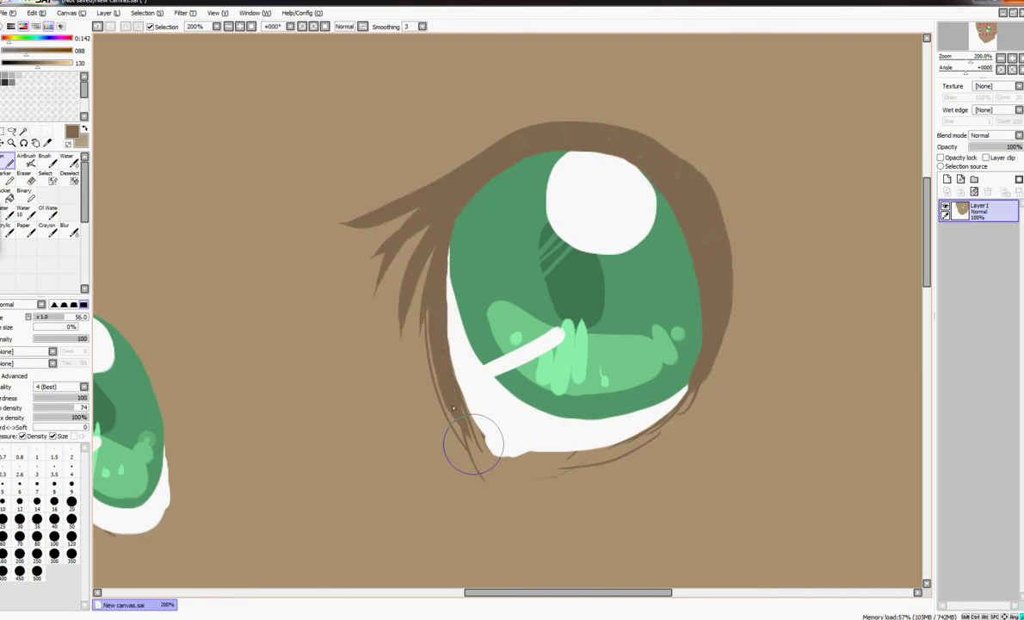
{"action": "mouse_move", "coordinate": [437, 331]}
{"action": "left_mouse_down"}
{"action": "mouse_move", "coordinate": [464, 415]}
{"action": "mouse_move", "coordinate": [458, 390]}
{"action": "mouse_move", "coordinate": [481, 445]}
{"action": "mouse_move", "coordinate": [492, 429]}
{"action": "mouse_move", "coordinate": [467, 469]}
{"action": "mouse_move", "coordinate": [422, 340]}
{"action": "left_mouse_up"}
- Cover the stray sketch lines below the large eye with skin tone and add fine brown upper and lower lashes
{"action": "right_click", "coordinate": [466, 471]}
{"action": "mouse_move", "coordinate": [551, 482]}
{"action": "left_mouse_down"}
{"action": "mouse_move", "coordinate": [658, 441]}
{"action": "mouse_move", "coordinate": [626, 443]}
{"action": "mouse_move", "coordinate": [699, 396]}
{"action": "mouse_move", "coordinate": [713, 307]}
{"action": "mouse_move", "coordinate": [723, 394]}
{"action": "mouse_move", "coordinate": [693, 394]}
{"action": "mouse_move", "coordinate": [667, 422]}
{"action": "left_mouse_up"}
{"action": "right_click", "coordinate": [701, 393]}
{"action": "mouse_move", "coordinate": [489, 433]}
{"action": "left_mouse_down"}
{"action": "mouse_move", "coordinate": [542, 457]}
{"action": "mouse_move", "coordinate": [582, 455]}
{"action": "left_mouse_up"}
{"action": "left_click_drag", "start_coordinate": [463, 159], "coordinate": [401, 179]}
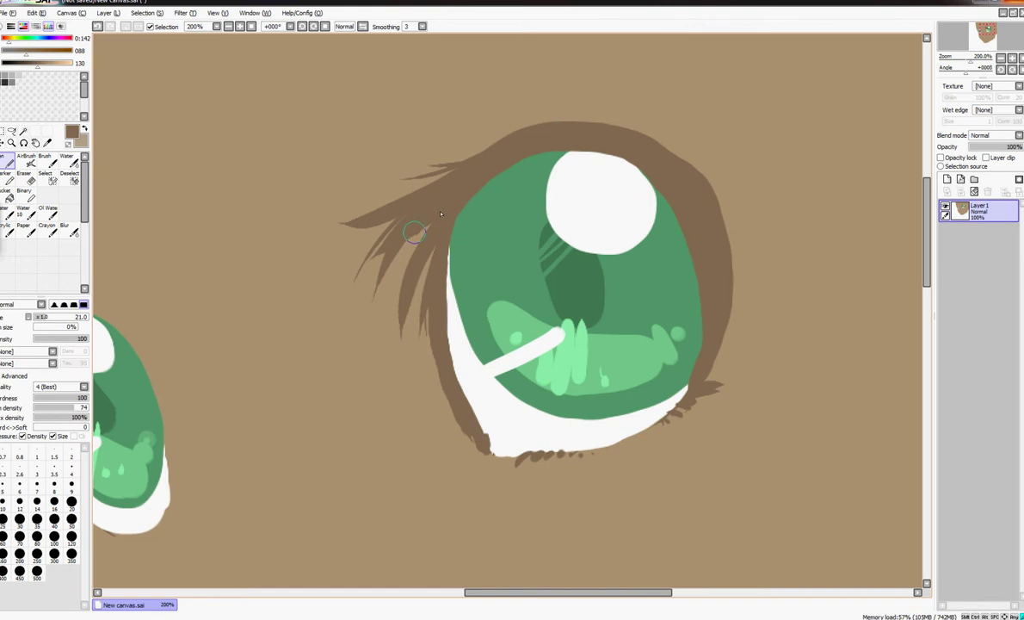
{"action": "mouse_move", "coordinate": [412, 231]}
{"action": "left_mouse_down"}
{"action": "mouse_move", "coordinate": [408, 378]}
{"action": "mouse_move", "coordinate": [434, 342]}
{"action": "mouse_move", "coordinate": [436, 286]}
{"action": "mouse_move", "coordinate": [463, 428]}
{"action": "left_mouse_up"}
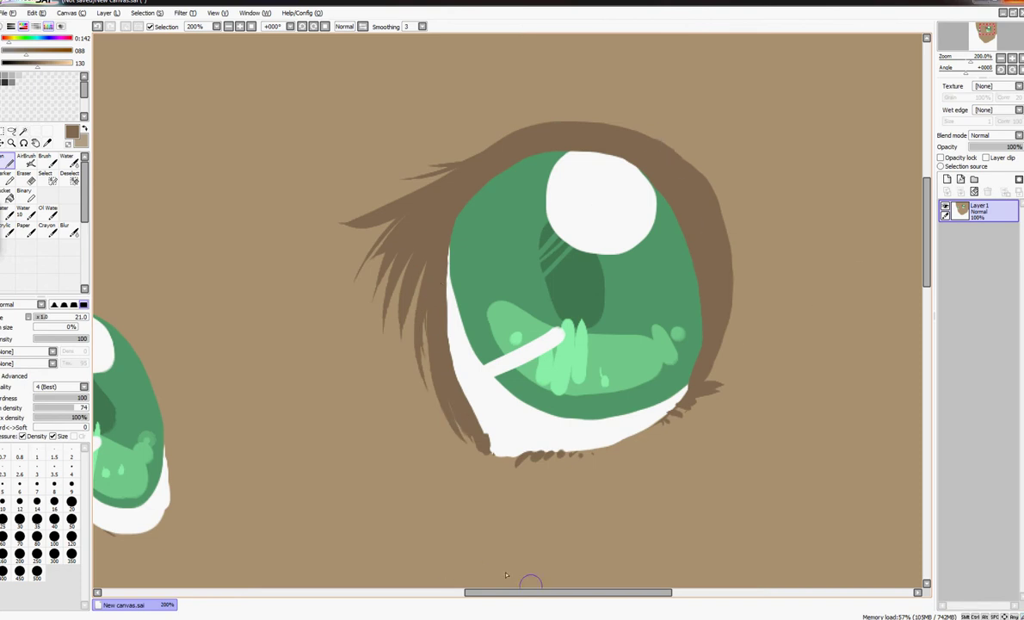
- Paint a brown lash line with outer and lower lashes around the small left eye using a size 21 pen
{"action": "left_click_drag", "start_coordinate": [534, 593], "coordinate": [462, 593]}
{"action": "mouse_move", "coordinate": [305, 362]}
{"action": "left_mouse_down"}
{"action": "mouse_move", "coordinate": [307, 334]}
{"action": "mouse_move", "coordinate": [370, 302]}
{"action": "mouse_move", "coordinate": [440, 418]}
{"action": "mouse_move", "coordinate": [451, 514]}
{"action": "mouse_move", "coordinate": [442, 526]}
{"action": "left_mouse_up"}
{"action": "mouse_move", "coordinate": [451, 508]}
{"action": "left_mouse_down"}
{"action": "mouse_move", "coordinate": [441, 390]}
{"action": "mouse_move", "coordinate": [417, 329]}
{"action": "mouse_move", "coordinate": [357, 290]}
{"action": "mouse_move", "coordinate": [261, 301]}
{"action": "left_mouse_up"}
{"action": "left_click_drag", "start_coordinate": [308, 312], "coordinate": [271, 363]}
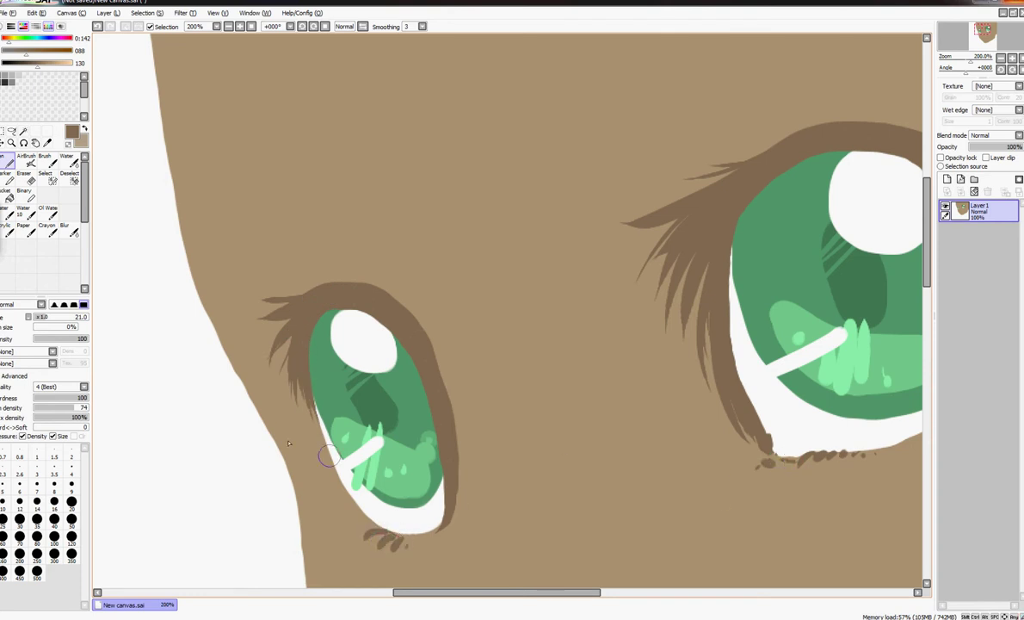
{"action": "left_click", "coordinate": [1001, 59]}
{"action": "left_click_drag", "start_coordinate": [987, 30], "coordinate": [988, 33]}
{"action": "left_click_drag", "start_coordinate": [353, 283], "coordinate": [358, 295]}
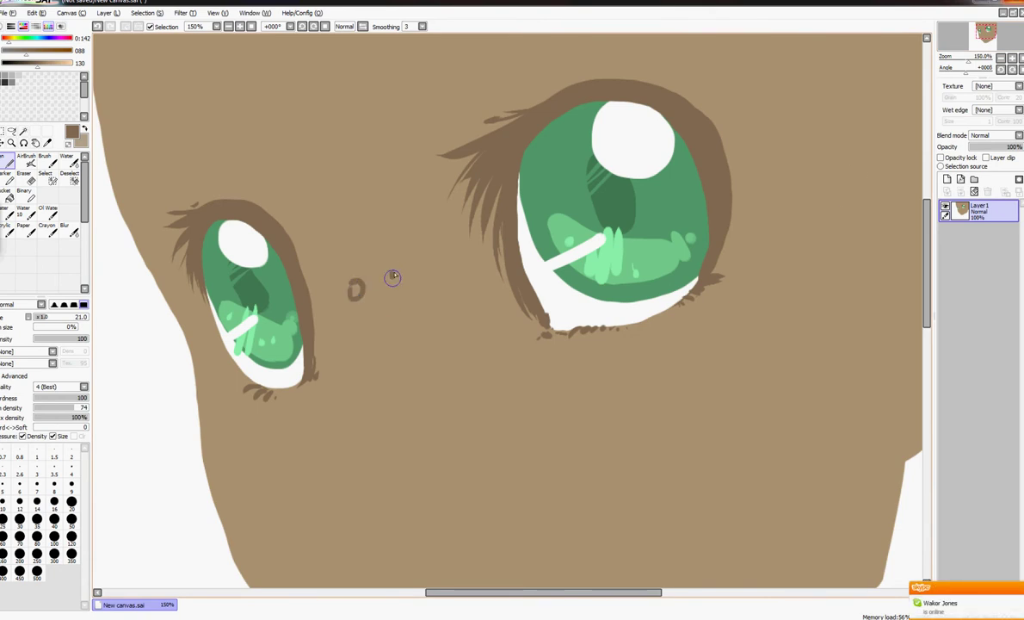
{"action": "key", "text": "ctrl+z"}
{"action": "key", "text": "ctrl+z"}
{"action": "key", "text": "ctrl+z"}
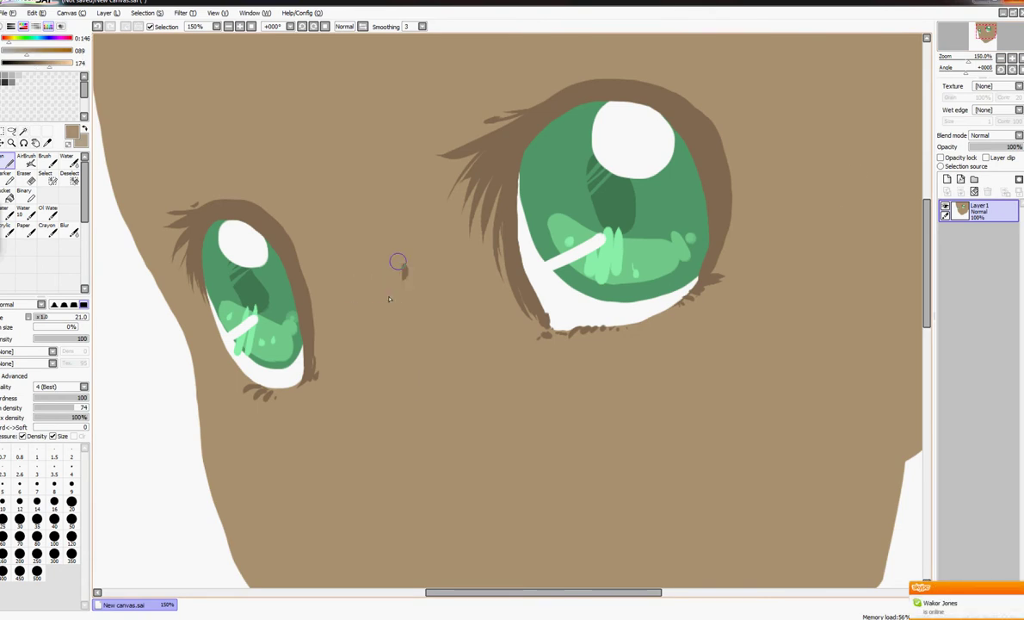
- Paint the nose shadow, nostril and a curved smile in darker tan (value 152) with a size 40 pen
{"action": "left_click", "coordinate": [1001, 59]}
{"action": "left_click_drag", "start_coordinate": [986, 31], "coordinate": [987, 34]}
{"action": "right_click", "coordinate": [404, 293]}
{"action": "left_click_drag", "start_coordinate": [49, 65], "coordinate": [44, 64]}
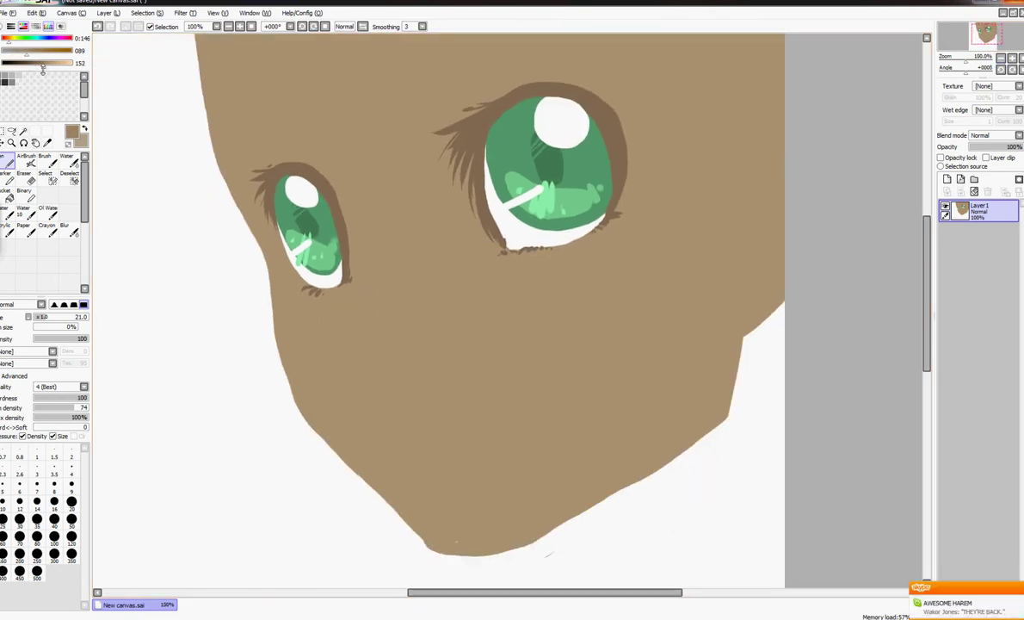
{"action": "left_click_drag", "start_coordinate": [48, 316], "coordinate": [50, 317]}
{"action": "mouse_move", "coordinate": [346, 349]}
{"action": "left_mouse_down"}
{"action": "mouse_move", "coordinate": [372, 374]}
{"action": "mouse_move", "coordinate": [373, 353]}
{"action": "mouse_move", "coordinate": [378, 377]}
{"action": "mouse_move", "coordinate": [355, 362]}
{"action": "mouse_move", "coordinate": [448, 352]}
{"action": "left_mouse_up"}
{"action": "left_click_drag", "start_coordinate": [443, 435], "coordinate": [617, 348]}
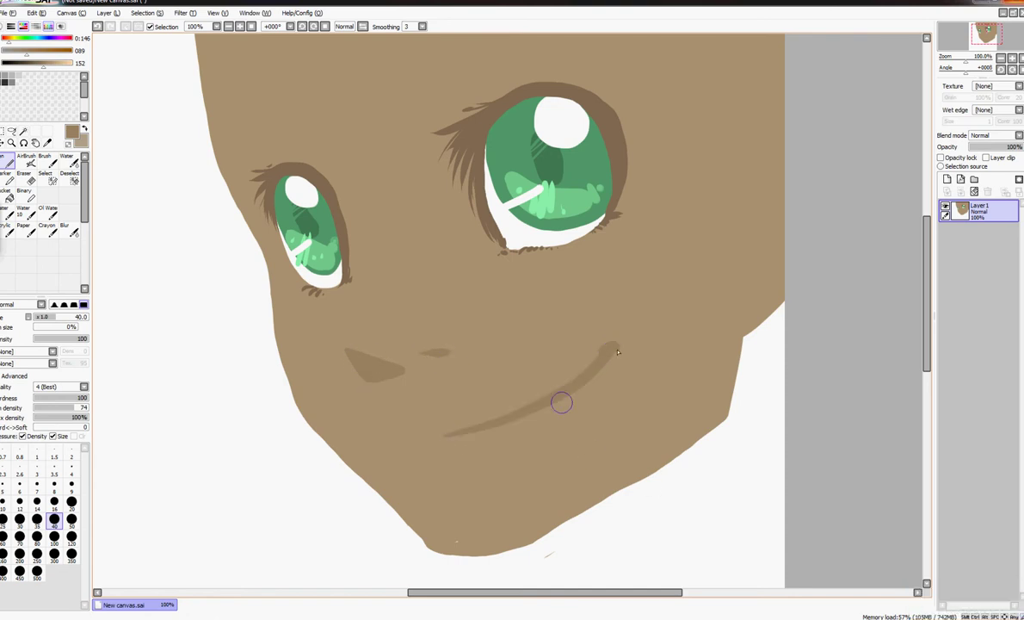
- Add a small chin mark and dot a small darker tan brow mark above each eye
{"action": "scroll", "coordinate": [463, 159], "scroll_direction": "up", "scroll_amount": 2}
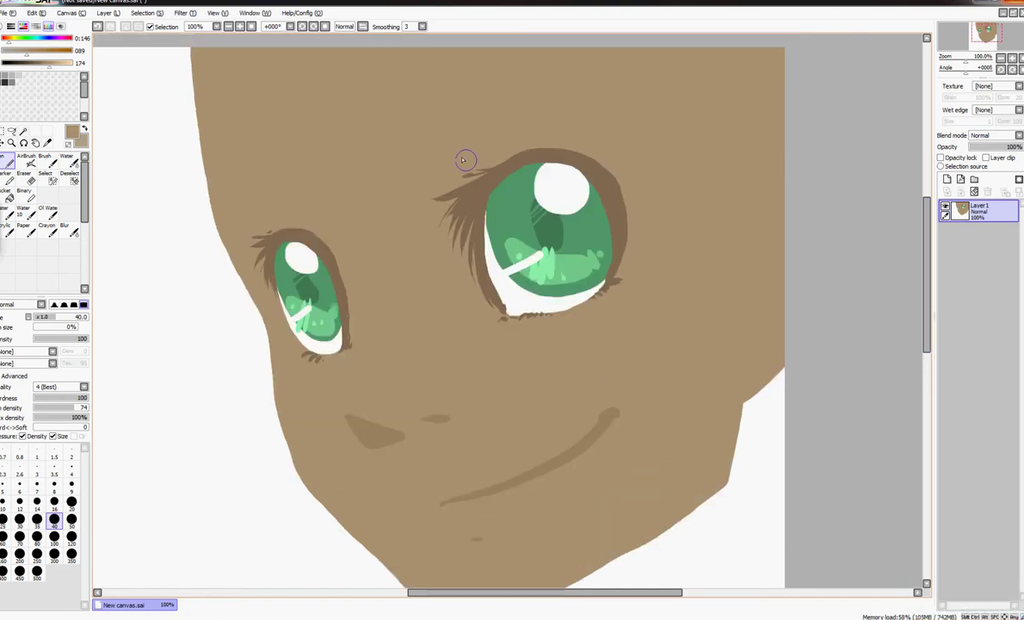
{"action": "right_click", "coordinate": [373, 441]}
{"action": "left_click", "coordinate": [266, 222]}
{"action": "left_click", "coordinate": [455, 167]}
- Erase the stray mark beside the chin and round off the jaw corner
{"action": "left_click", "coordinate": [1001, 59]}
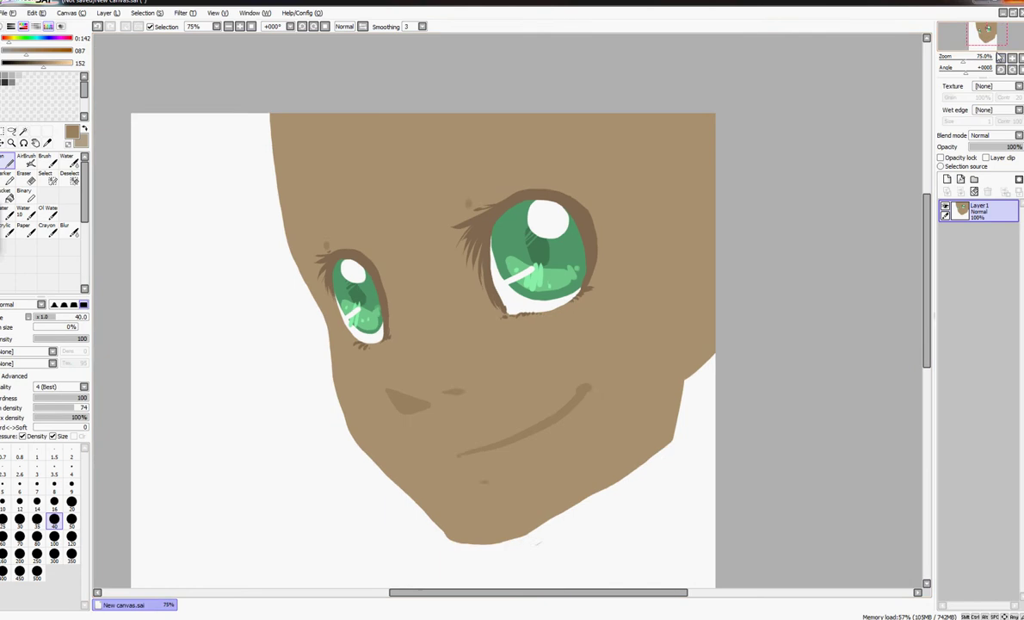
{"action": "left_click_drag", "start_coordinate": [987, 34], "coordinate": [988, 45]}
{"action": "key", "text": "e"}
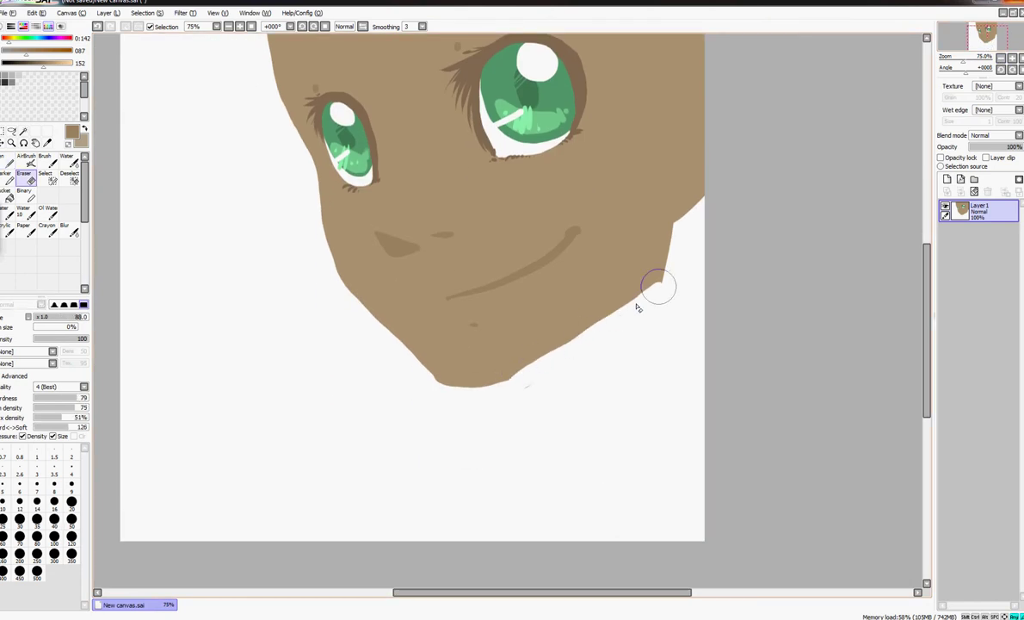
{"action": "key", "text": "n"}
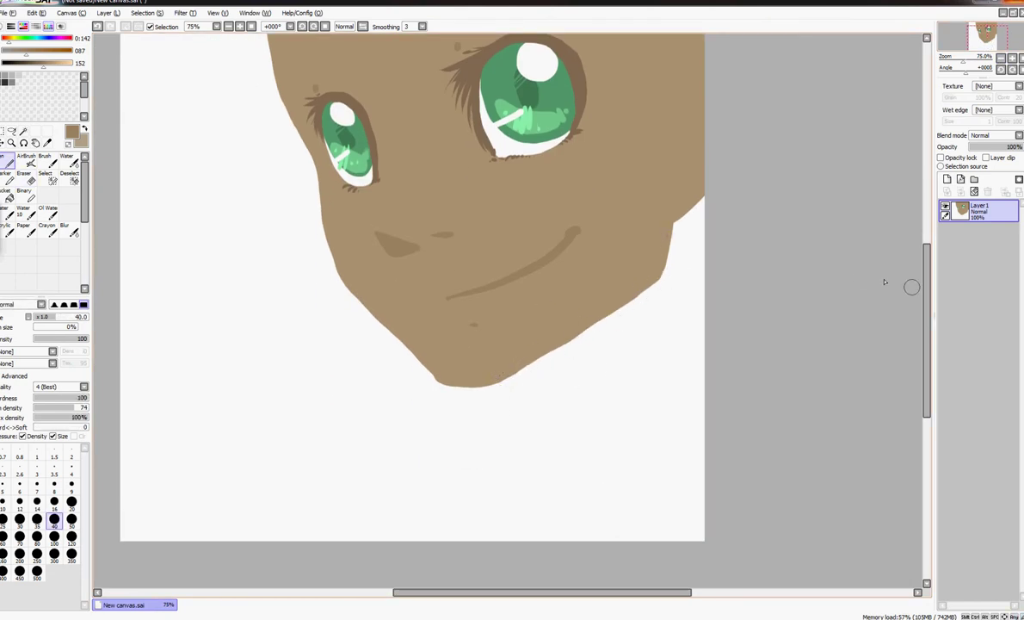
- Add a layer beneath the face and paint the left ear in light tan (value 216) with a size 65 pen
{"action": "scroll", "coordinate": [885, 281], "scroll_direction": "up", "scroll_amount": 3}
{"action": "left_click", "coordinate": [61, 64]}
{"action": "left_click_drag", "start_coordinate": [61, 319], "coordinate": [63, 319]}
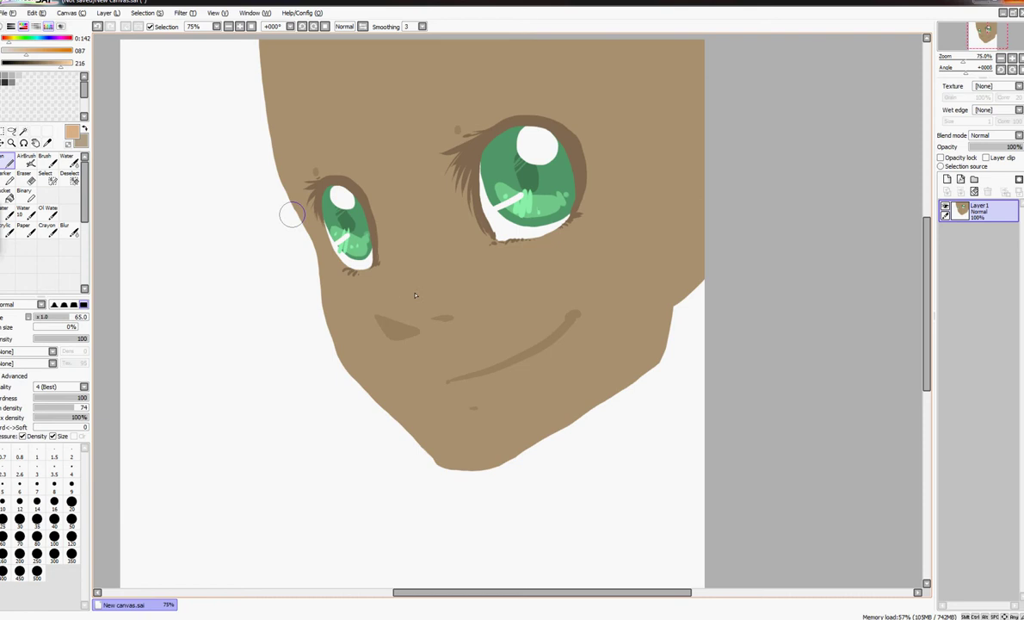
{"action": "left_click", "coordinate": [948, 179]}
{"action": "left_click_drag", "start_coordinate": [988, 212], "coordinate": [993, 238]}
{"action": "mouse_move", "coordinate": [260, 264]}
{"action": "left_mouse_down"}
{"action": "mouse_move", "coordinate": [303, 207]}
{"action": "mouse_move", "coordinate": [353, 340]}
{"action": "mouse_move", "coordinate": [332, 299]}
{"action": "mouse_move", "coordinate": [297, 346]}
{"action": "mouse_move", "coordinate": [341, 350]}
{"action": "left_mouse_up"}
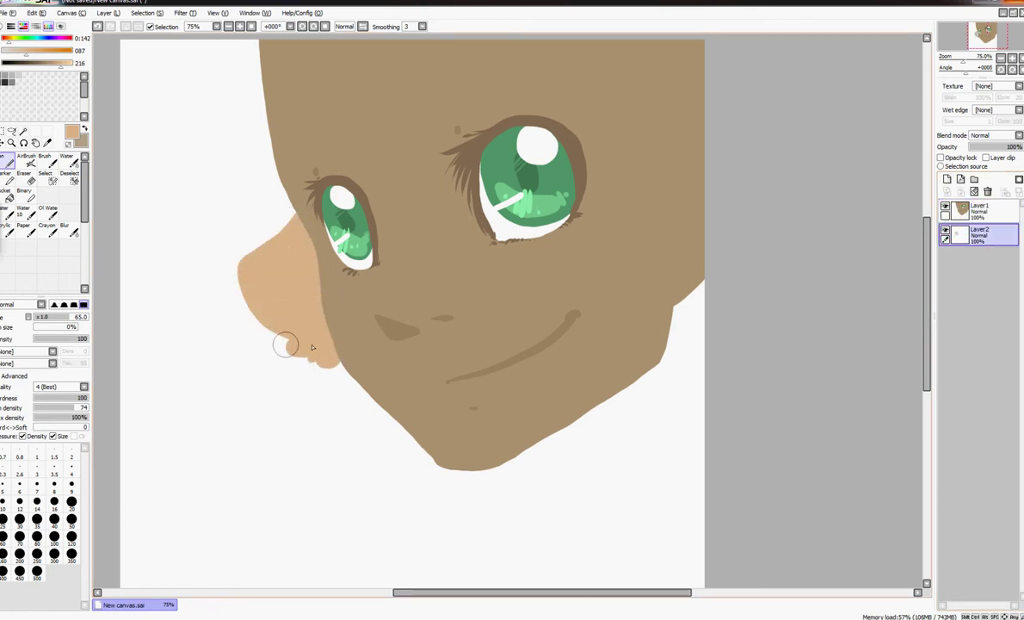
- Add a layer above the face and paint a large light tan ear shape at the canvas's right edge
{"action": "left_click", "coordinate": [947, 179]}
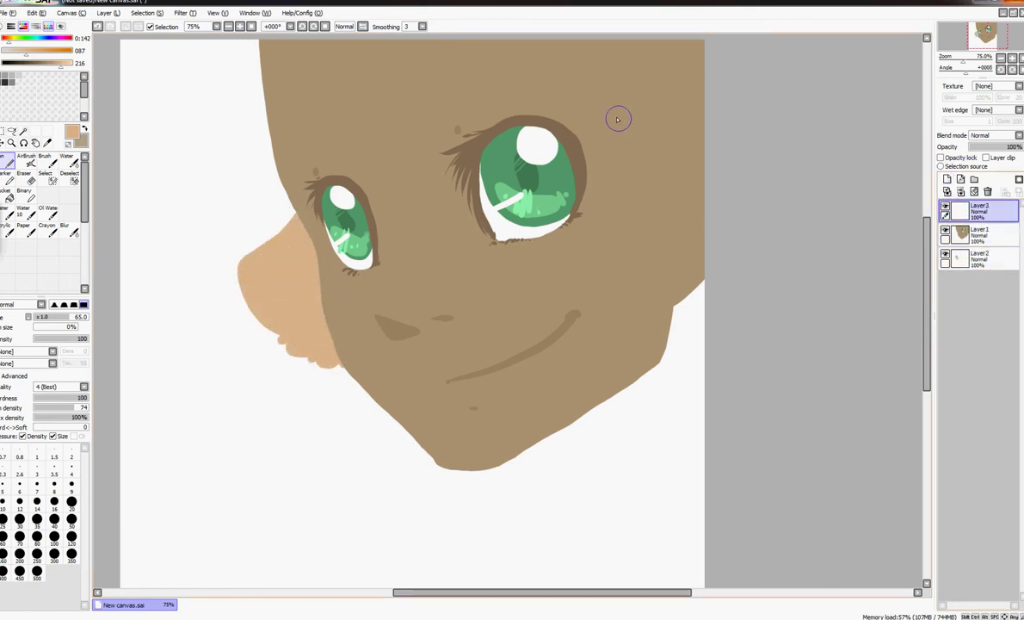
{"action": "left_click_drag", "start_coordinate": [618, 119], "coordinate": [629, 228]}
{"action": "mouse_move", "coordinate": [616, 138]}
{"action": "left_mouse_down"}
{"action": "mouse_move", "coordinate": [654, 87]}
{"action": "mouse_move", "coordinate": [693, 99]}
{"action": "left_mouse_up"}
{"action": "mouse_move", "coordinate": [633, 215]}
{"action": "left_mouse_down"}
{"action": "mouse_move", "coordinate": [668, 269]}
{"action": "mouse_move", "coordinate": [649, 232]}
{"action": "mouse_move", "coordinate": [673, 248]}
{"action": "mouse_move", "coordinate": [653, 228]}
{"action": "mouse_move", "coordinate": [666, 221]}
{"action": "mouse_move", "coordinate": [660, 116]}
{"action": "mouse_move", "coordinate": [680, 132]}
{"action": "mouse_move", "coordinate": [659, 172]}
{"action": "left_mouse_up"}
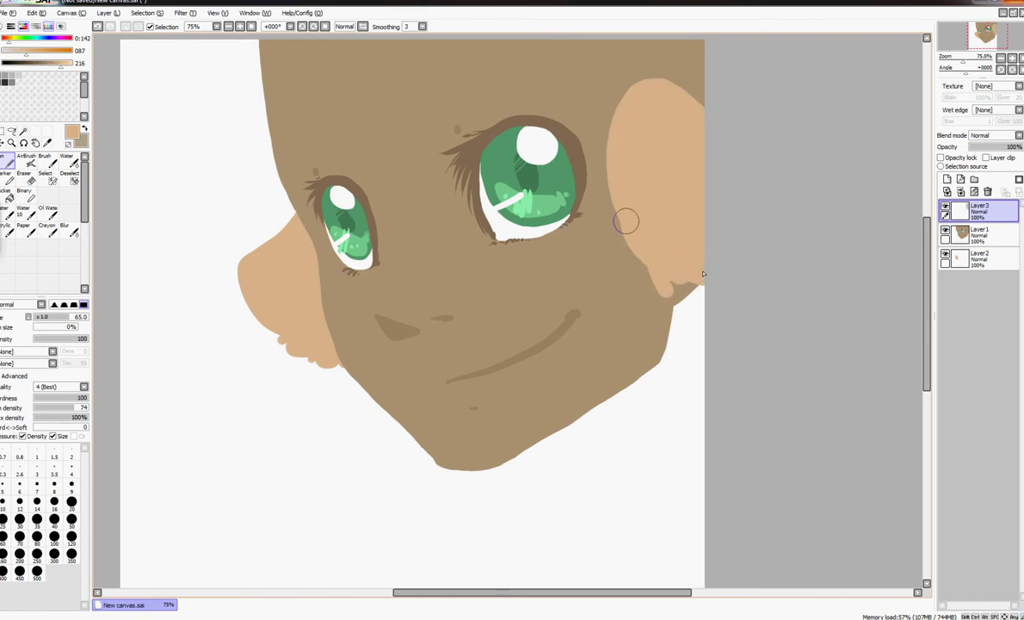
{"action": "mouse_move", "coordinate": [626, 221]}
{"action": "left_mouse_down"}
{"action": "mouse_move", "coordinate": [638, 262]}
{"action": "mouse_move", "coordinate": [664, 284]}
{"action": "left_mouse_up"}
- Extend the left ear's upper edge up along the head on Layer2
{"action": "left_click_drag", "start_coordinate": [255, 256], "coordinate": [290, 219]}
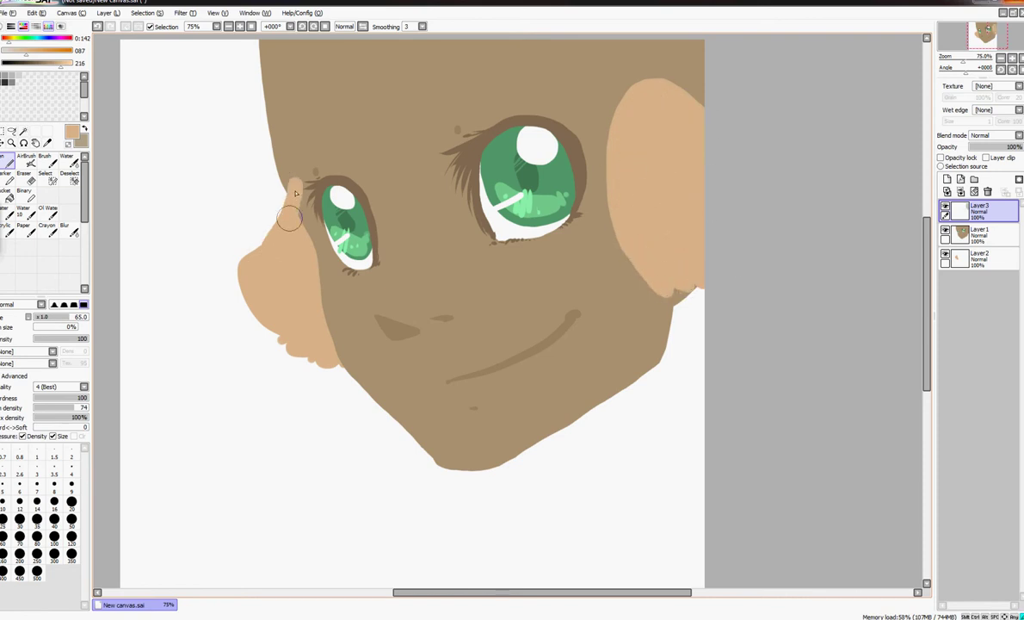
{"action": "left_click", "coordinate": [97, 27]}
{"action": "left_click", "coordinate": [980, 259]}
{"action": "mouse_move", "coordinate": [252, 255]}
{"action": "left_mouse_down"}
{"action": "mouse_move", "coordinate": [286, 232]}
{"action": "mouse_move", "coordinate": [285, 171]}
{"action": "left_mouse_up"}
{"action": "key", "text": "e"}
{"action": "key", "text": "n"}
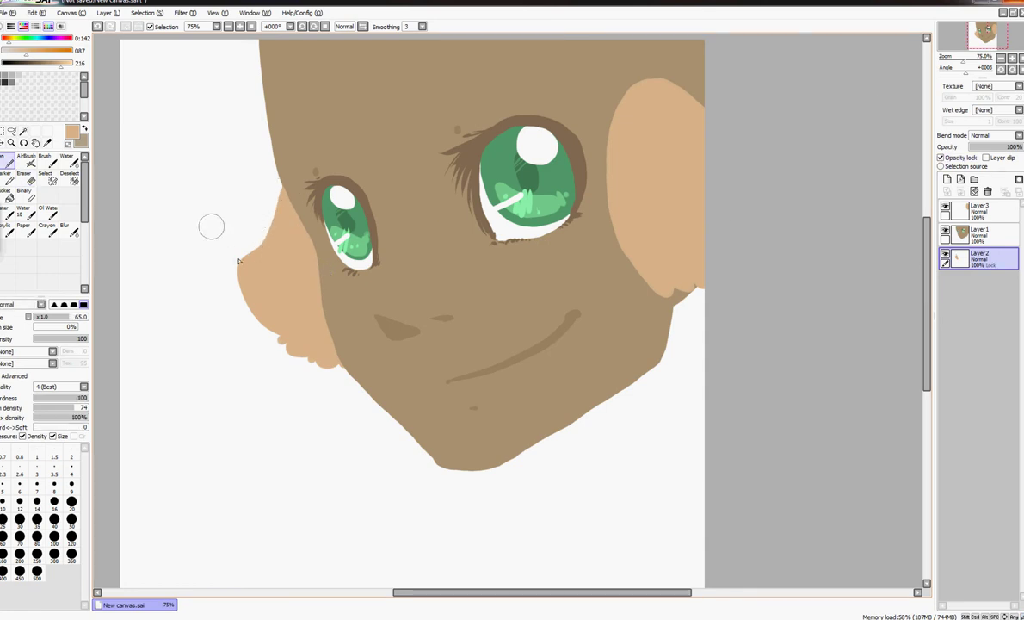
- Paint a paler tan inner area (value 236) on the left ear with its opacity locked, and select Layer3
{"action": "left_click", "coordinate": [67, 64]}
{"action": "mouse_move", "coordinate": [268, 205]}
{"action": "left_mouse_down"}
{"action": "mouse_move", "coordinate": [293, 259]}
{"action": "mouse_move", "coordinate": [276, 252]}
{"action": "mouse_move", "coordinate": [268, 206]}
{"action": "mouse_move", "coordinate": [309, 290]}
{"action": "mouse_move", "coordinate": [292, 347]}
{"action": "left_mouse_up"}
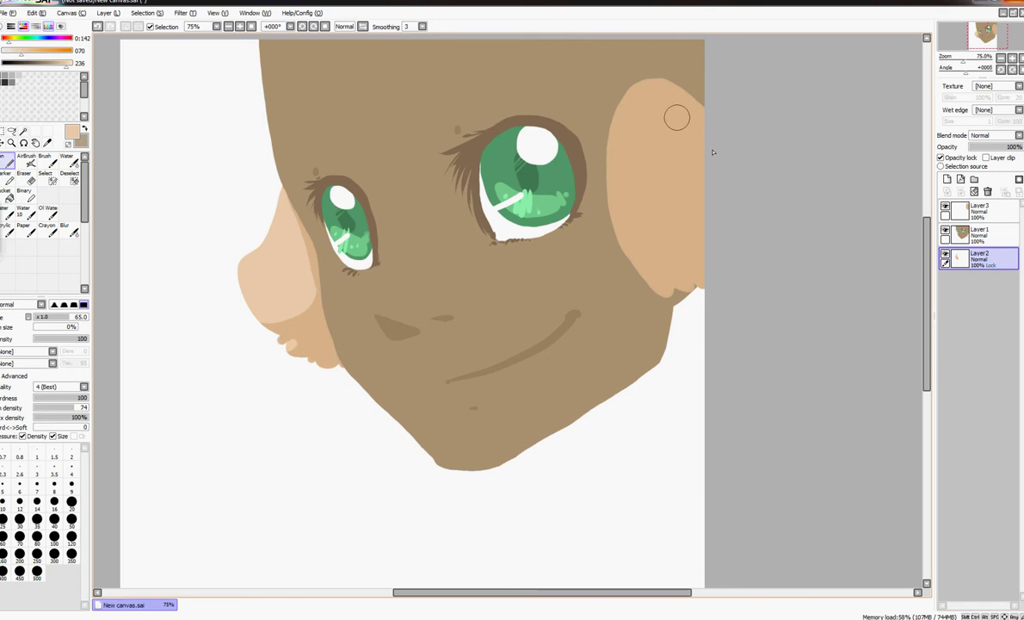
{"action": "left_click", "coordinate": [999, 215]}
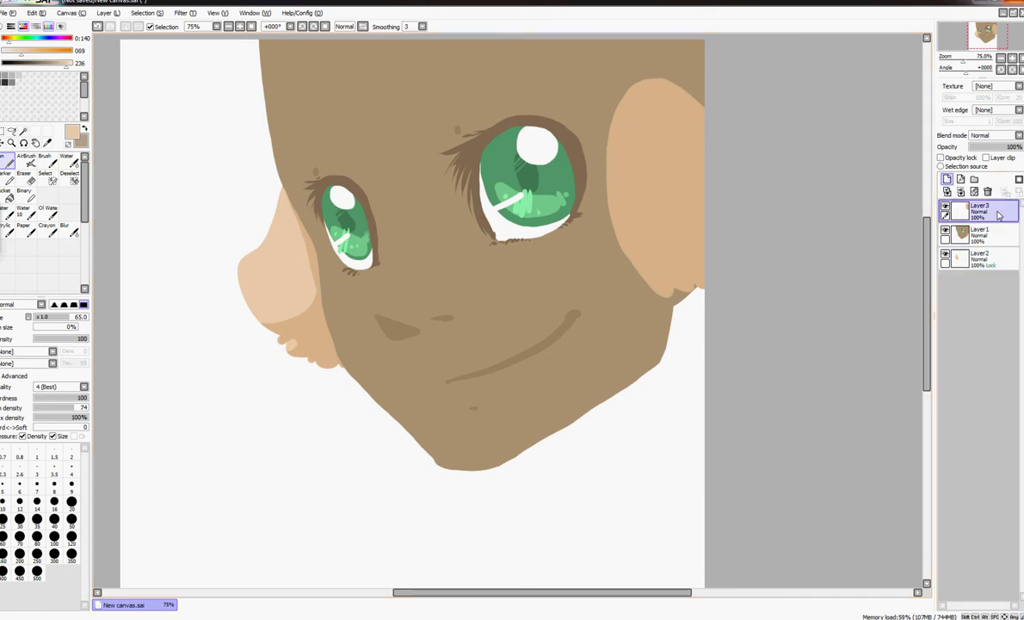
- Paint a paler tan inner area and small light spots on the right ear with Layer3's opacity locked
{"action": "mouse_move", "coordinate": [666, 105]}
{"action": "left_mouse_down"}
{"action": "mouse_move", "coordinate": [631, 165]}
{"action": "mouse_move", "coordinate": [668, 188]}
{"action": "mouse_move", "coordinate": [718, 158]}
{"action": "mouse_move", "coordinate": [692, 128]}
{"action": "left_mouse_up"}
{"action": "mouse_move", "coordinate": [651, 238]}
{"action": "left_mouse_down"}
{"action": "mouse_move", "coordinate": [660, 256]}
{"action": "mouse_move", "coordinate": [672, 255]}
{"action": "left_mouse_up"}
{"action": "left_click", "coordinate": [686, 253]}
- Add a layer above the face and paint light green hair strands (saturation 86, value 236) over the left forehead with a size 100 pen
{"action": "left_click_drag", "start_coordinate": [927, 305], "coordinate": [927, 286]}
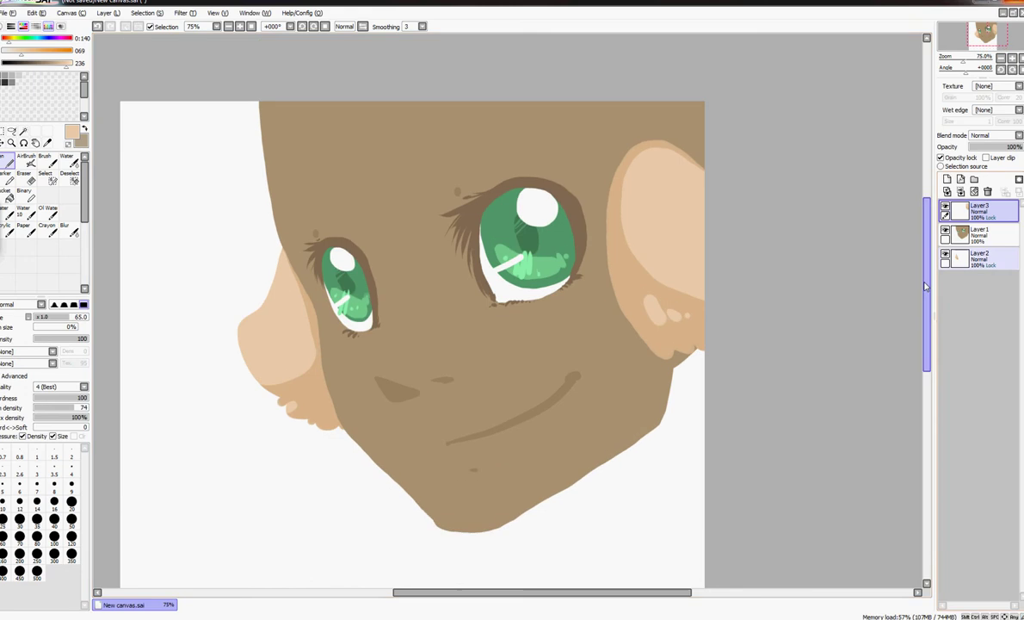
{"action": "left_click", "coordinate": [986, 235]}
{"action": "left_click", "coordinate": [948, 179]}
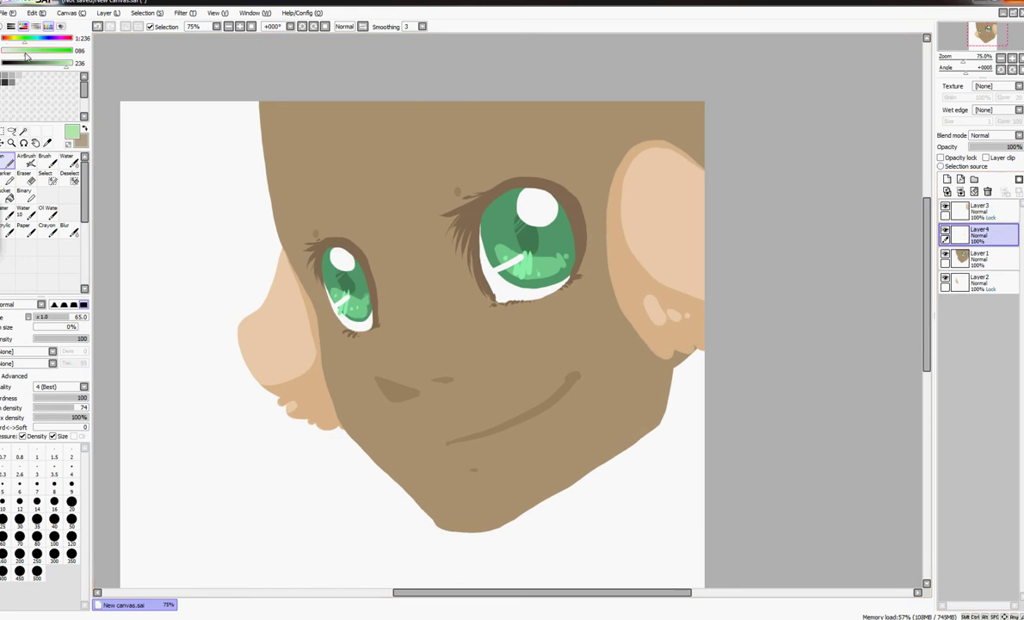
{"action": "left_click", "coordinate": [54, 538]}
{"action": "mouse_move", "coordinate": [264, 96]}
{"action": "left_mouse_down"}
{"action": "mouse_move", "coordinate": [186, 248]}
{"action": "mouse_move", "coordinate": [246, 304]}
{"action": "left_mouse_up"}
{"action": "mouse_move", "coordinate": [262, 105]}
{"action": "left_mouse_down"}
{"action": "mouse_move", "coordinate": [258, 242]}
{"action": "mouse_move", "coordinate": [301, 295]}
{"action": "left_mouse_up"}
{"action": "left_click_drag", "start_coordinate": [234, 90], "coordinate": [210, 119]}
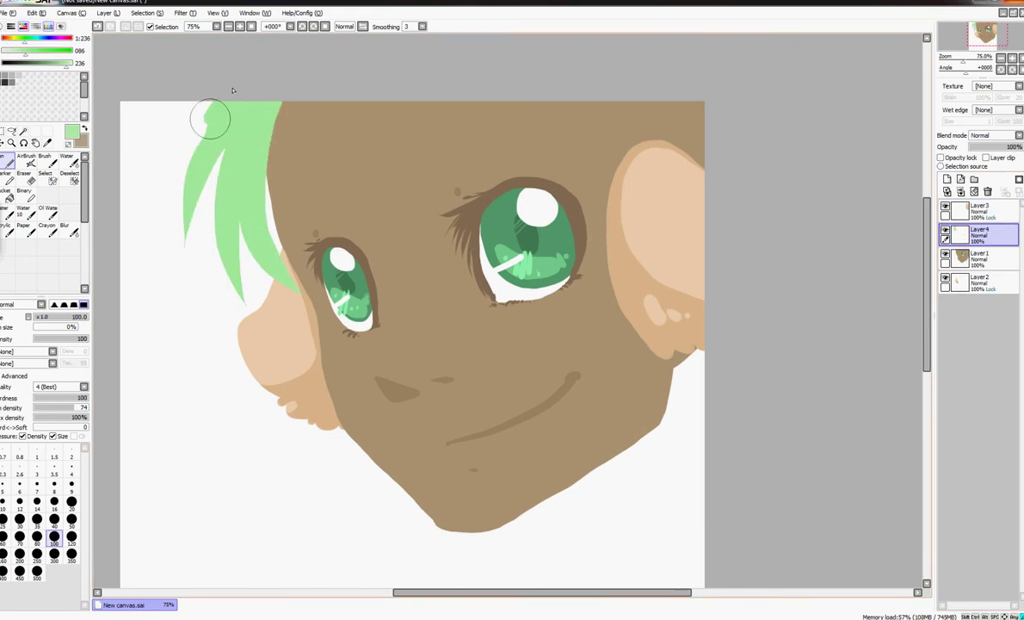
{"action": "mouse_move", "coordinate": [289, 96]}
{"action": "left_mouse_down"}
{"action": "mouse_move", "coordinate": [322, 314]}
{"action": "mouse_move", "coordinate": [396, 236]}
{"action": "mouse_move", "coordinate": [431, 253]}
{"action": "left_mouse_up"}
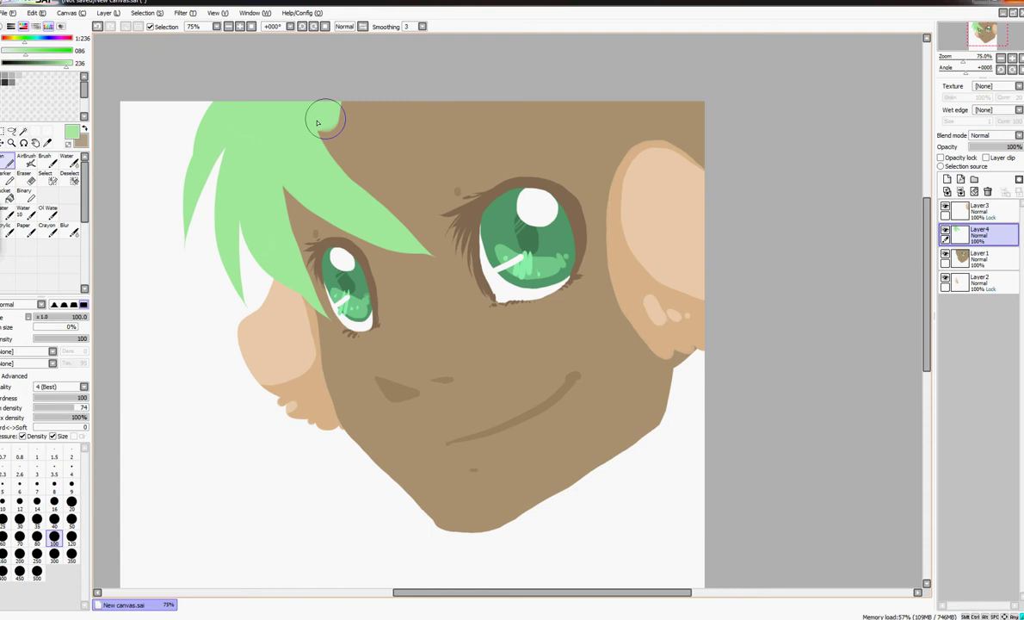
- Extend the green fringe across the forehead and around the right eye, and fill in hair behind and below the right ear
{"action": "mouse_move", "coordinate": [316, 124]}
{"action": "left_mouse_down"}
{"action": "mouse_move", "coordinate": [391, 103]}
{"action": "mouse_move", "coordinate": [425, 160]}
{"action": "mouse_move", "coordinate": [462, 103]}
{"action": "mouse_move", "coordinate": [446, 114]}
{"action": "mouse_move", "coordinate": [487, 112]}
{"action": "mouse_move", "coordinate": [586, 234]}
{"action": "mouse_move", "coordinate": [612, 320]}
{"action": "left_mouse_up"}
{"action": "mouse_move", "coordinate": [527, 118]}
{"action": "left_mouse_down"}
{"action": "mouse_move", "coordinate": [642, 133]}
{"action": "mouse_move", "coordinate": [706, 168]}
{"action": "left_mouse_up"}
{"action": "left_click_drag", "start_coordinate": [927, 306], "coordinate": [927, 329]}
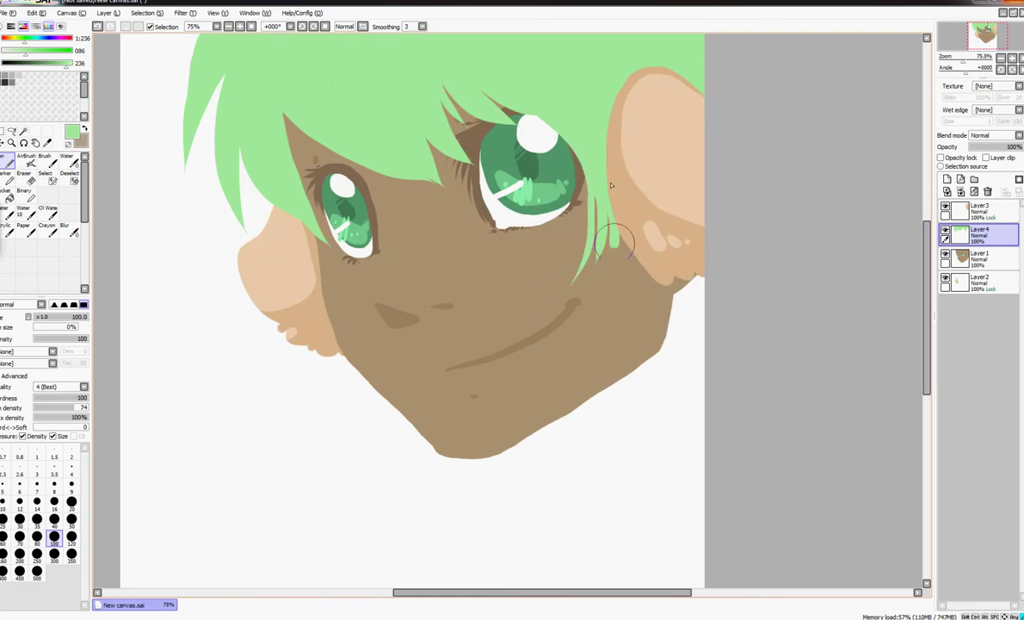
{"action": "mouse_move", "coordinate": [559, 185]}
{"action": "left_mouse_down"}
{"action": "mouse_move", "coordinate": [613, 210]}
{"action": "mouse_move", "coordinate": [689, 308]}
{"action": "mouse_move", "coordinate": [685, 379]}
{"action": "left_mouse_up"}
{"action": "left_click_drag", "start_coordinate": [598, 291], "coordinate": [662, 325]}
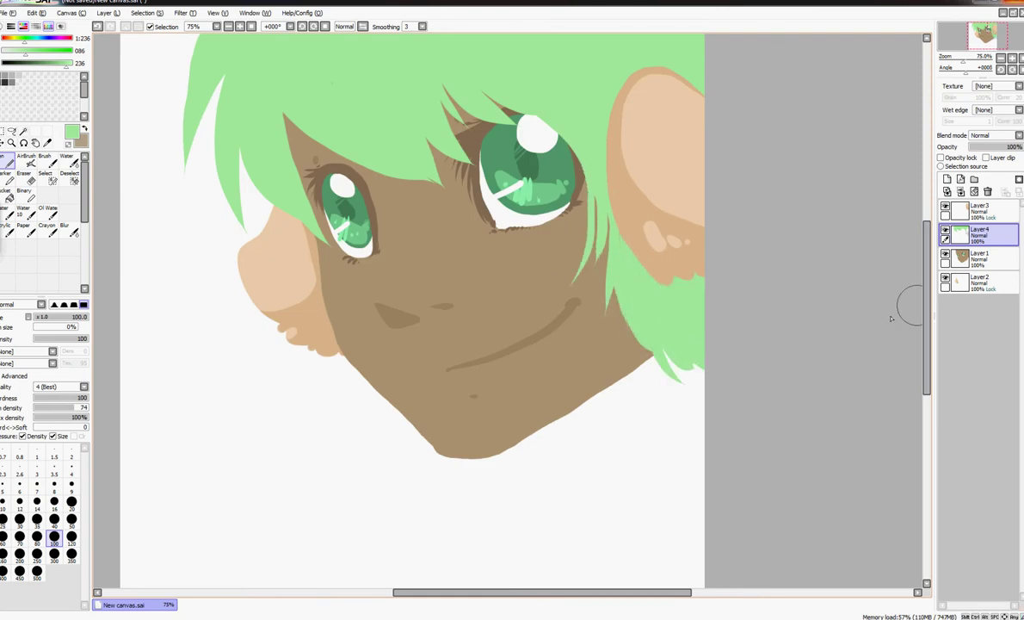
- Paint hair strands over the left ear and cheek, and trim the ones beside the left eye with the eraser
{"action": "left_click_drag", "start_coordinate": [927, 304], "coordinate": [927, 291]}
{"action": "left_click_drag", "start_coordinate": [245, 191], "coordinate": [302, 306]}
{"action": "left_click_drag", "start_coordinate": [251, 211], "coordinate": [316, 296]}
{"action": "left_click_drag", "start_coordinate": [265, 225], "coordinate": [332, 340]}
{"action": "left_click_drag", "start_coordinate": [308, 268], "coordinate": [347, 345]}
{"action": "key", "text": "e"}
{"action": "left_click_drag", "start_coordinate": [301, 166], "coordinate": [365, 353]}
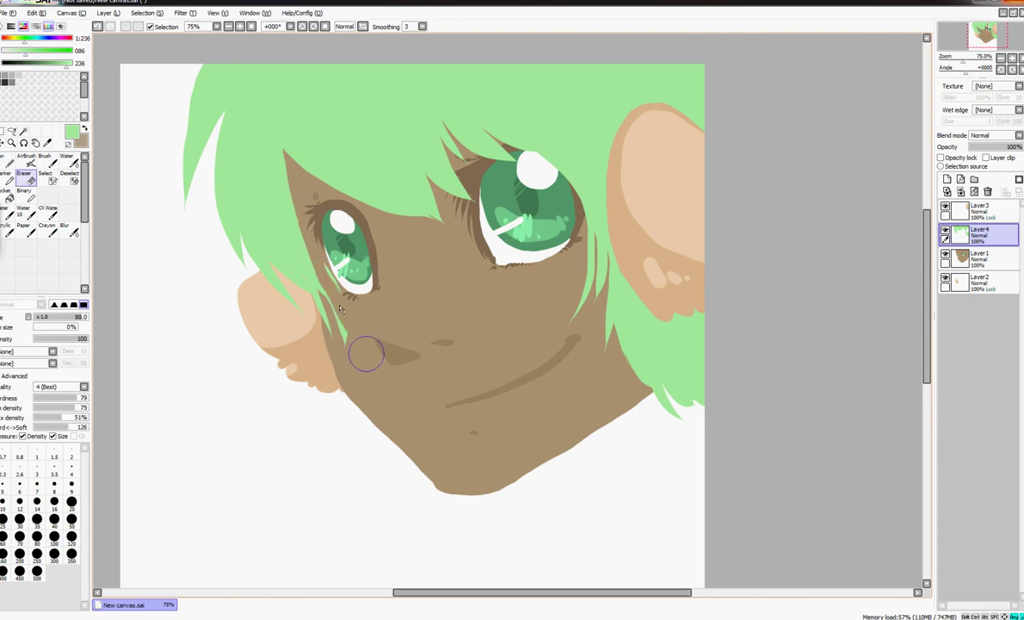
{"action": "left_click_drag", "start_coordinate": [322, 245], "coordinate": [331, 320]}
- Add fine strand tips along the hair's left edge, fringe and right side with a size 30 pen
{"action": "key", "text": "n"}
{"action": "left_click", "coordinate": [20, 519]}
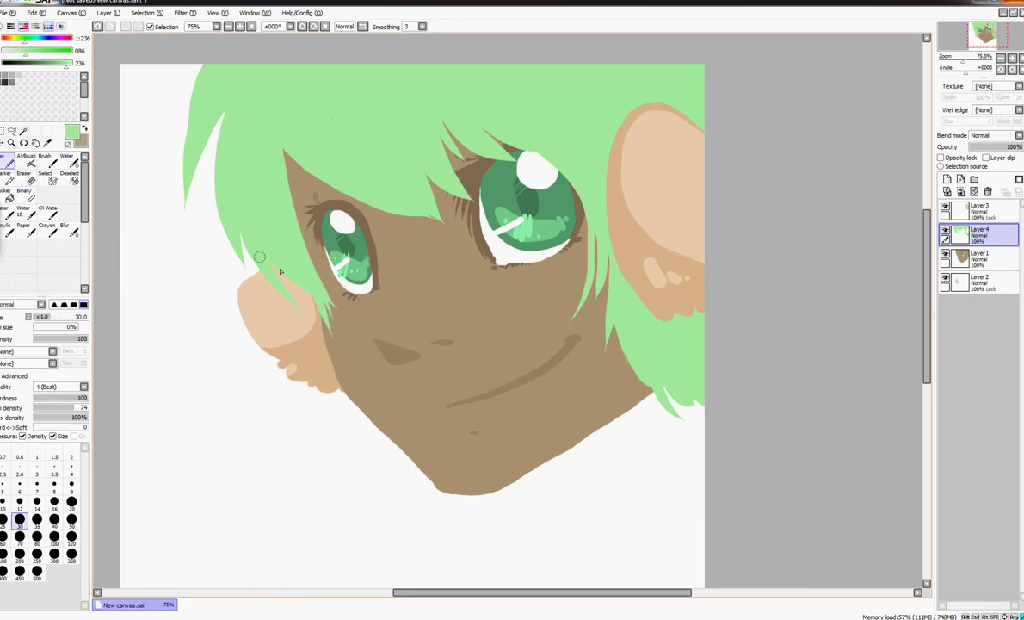
{"action": "left_click_drag", "start_coordinate": [236, 102], "coordinate": [236, 239]}
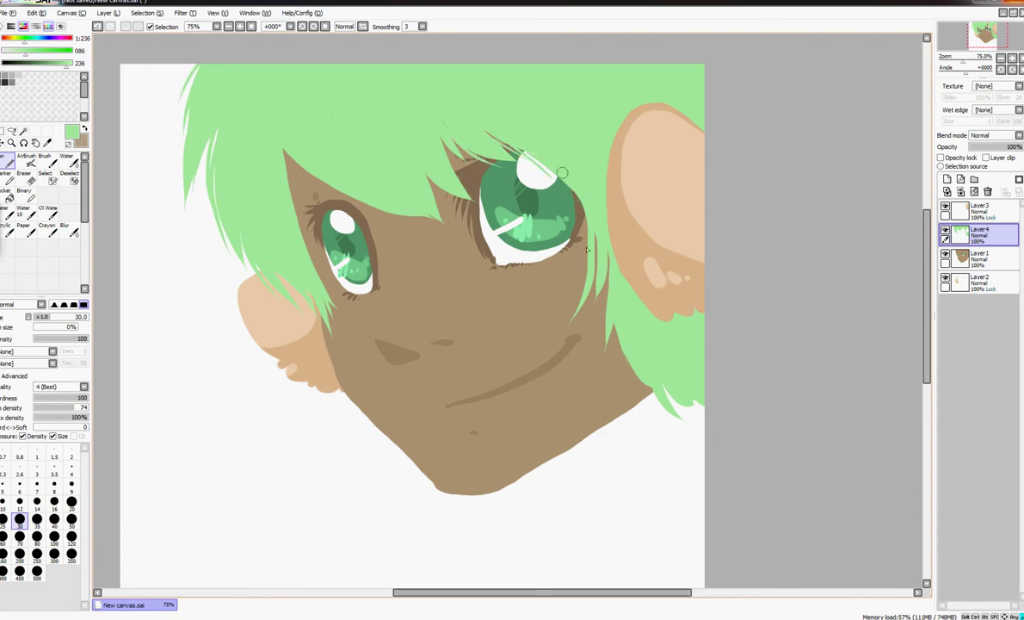
{"action": "left_click_drag", "start_coordinate": [595, 249], "coordinate": [653, 366]}
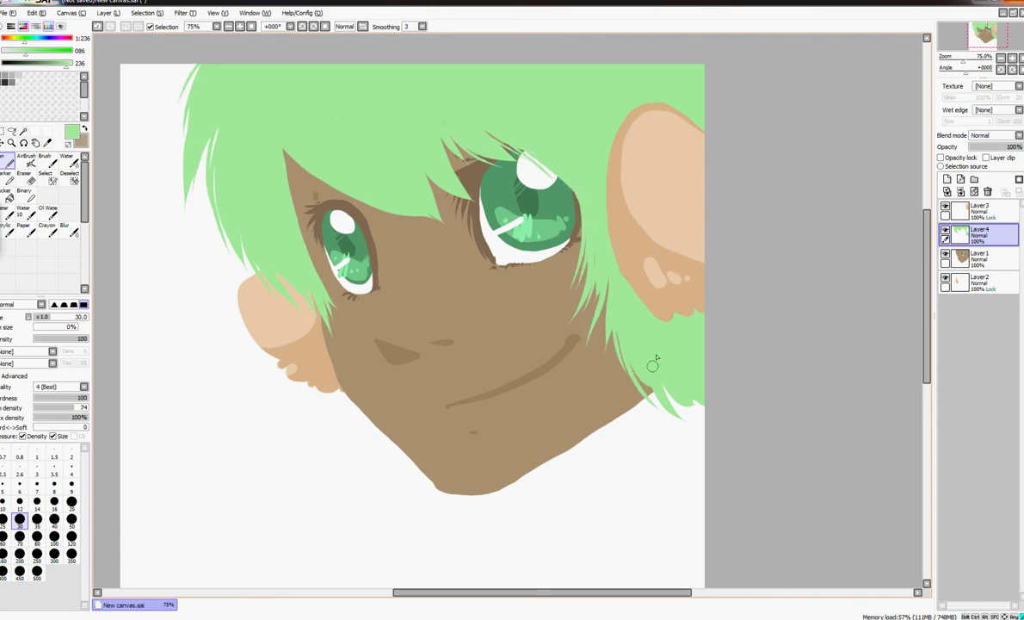
{"action": "left_click_drag", "start_coordinate": [282, 137], "coordinate": [315, 181]}
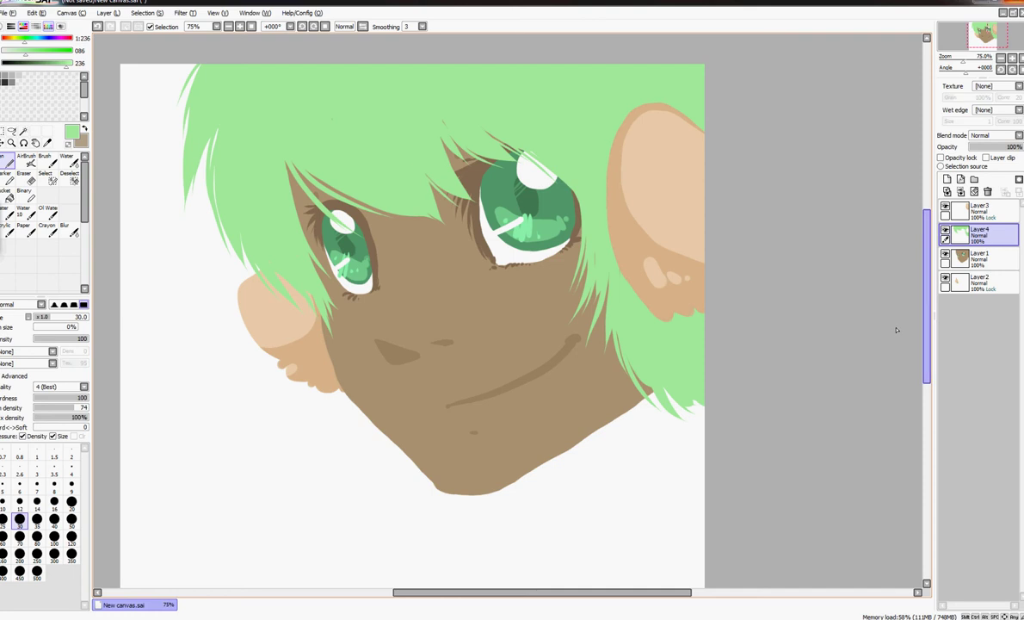
- On Layer1, outline the neck and shoulder in the sampled face tan with a size 59 pen and bucket-fill them
{"action": "left_click_drag", "start_coordinate": [927, 331], "coordinate": [927, 350]}
{"action": "left_click", "coordinate": [980, 258]}
{"action": "right_click", "coordinate": [477, 356]}
{"action": "left_click", "coordinate": [64, 316]}
{"action": "scroll", "coordinate": [526, 354], "scroll_direction": "down", "scroll_amount": 2}
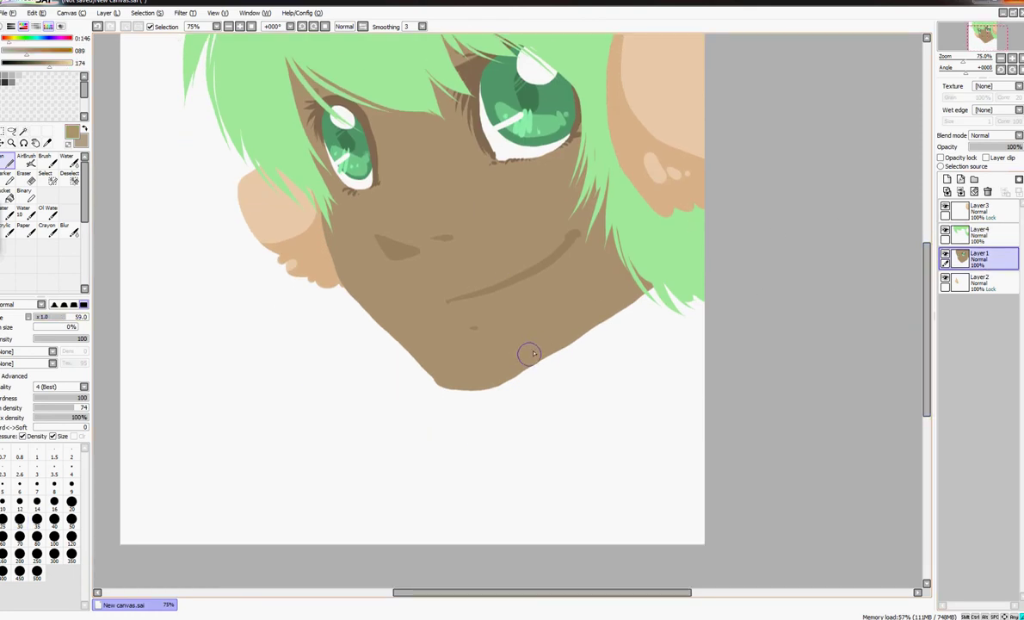
{"action": "mouse_move", "coordinate": [530, 362]}
{"action": "left_mouse_down"}
{"action": "mouse_move", "coordinate": [560, 433]}
{"action": "mouse_move", "coordinate": [339, 560]}
{"action": "left_mouse_up"}
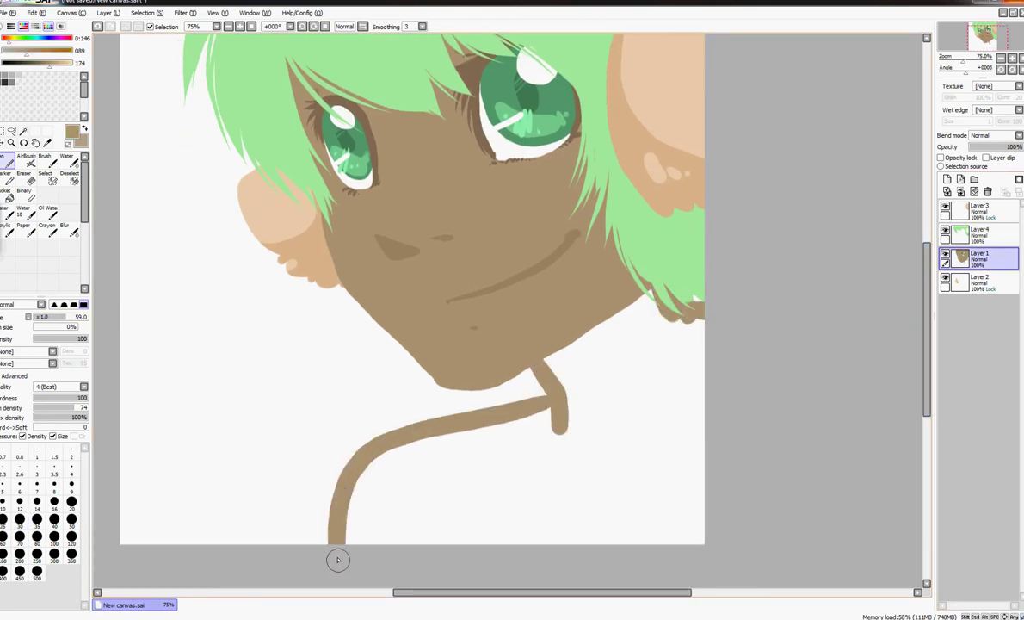
{"action": "left_click", "coordinate": [8, 196]}
{"action": "left_click", "coordinate": [465, 465]}
{"action": "left_click", "coordinate": [8, 162]}
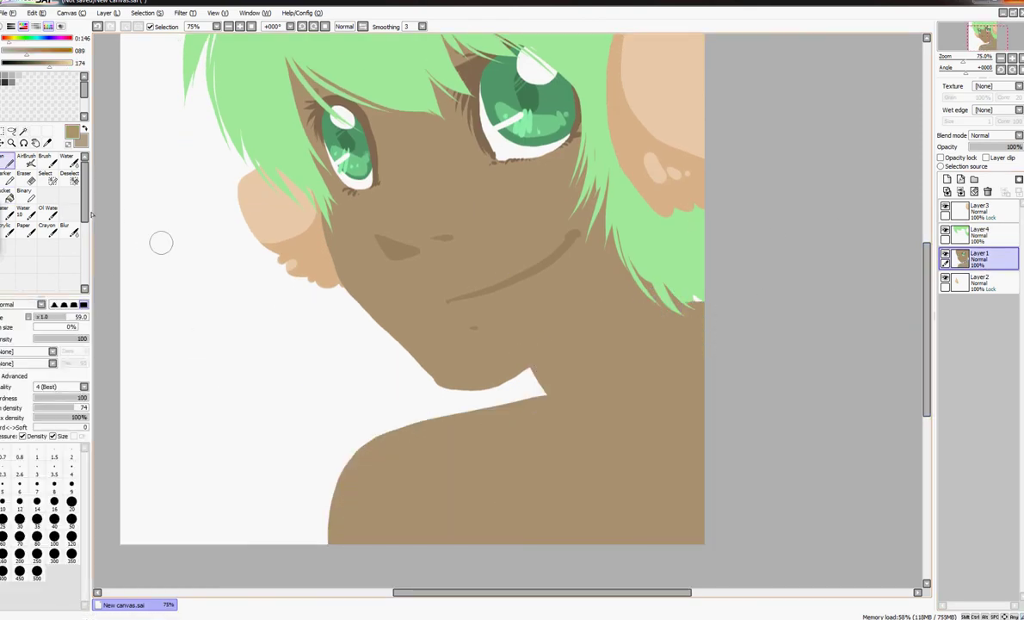
- Outline a dusty pink top (saturation 87, value 212) with a collar over the shoulder and bucket-fill it
{"action": "left_click", "coordinate": [59, 63]}
{"action": "left_click", "coordinate": [6, 38]}
{"action": "mouse_move", "coordinate": [535, 393]}
{"action": "left_mouse_down"}
{"action": "mouse_move", "coordinate": [630, 406]}
{"action": "mouse_move", "coordinate": [606, 396]}
{"action": "mouse_move", "coordinate": [697, 310]}
{"action": "mouse_move", "coordinate": [530, 402]}
{"action": "mouse_move", "coordinate": [394, 426]}
{"action": "mouse_move", "coordinate": [323, 544]}
{"action": "left_mouse_up"}
{"action": "left_click", "coordinate": [9, 198]}
{"action": "left_click", "coordinate": [431, 482]}
{"action": "left_click", "coordinate": [9, 162]}
- Paint darker pink folds (value 188) on the collar and top, and a darker tan shadow on the neck beneath the jaw
{"action": "left_click", "coordinate": [53, 63]}
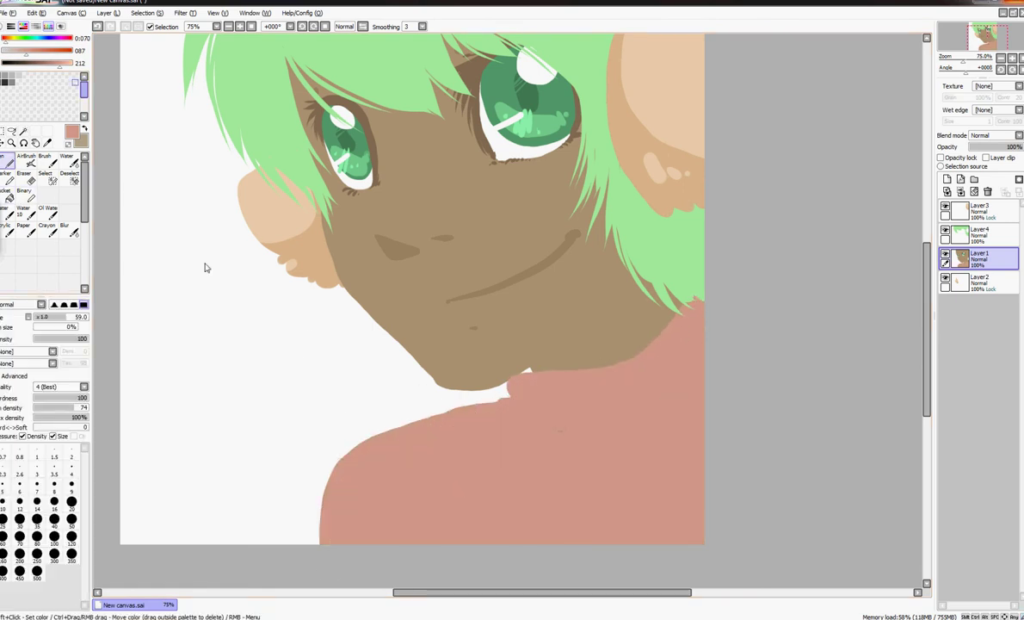
{"action": "left_click_drag", "start_coordinate": [548, 402], "coordinate": [656, 401]}
{"action": "left_click_drag", "start_coordinate": [656, 346], "coordinate": [670, 373]}
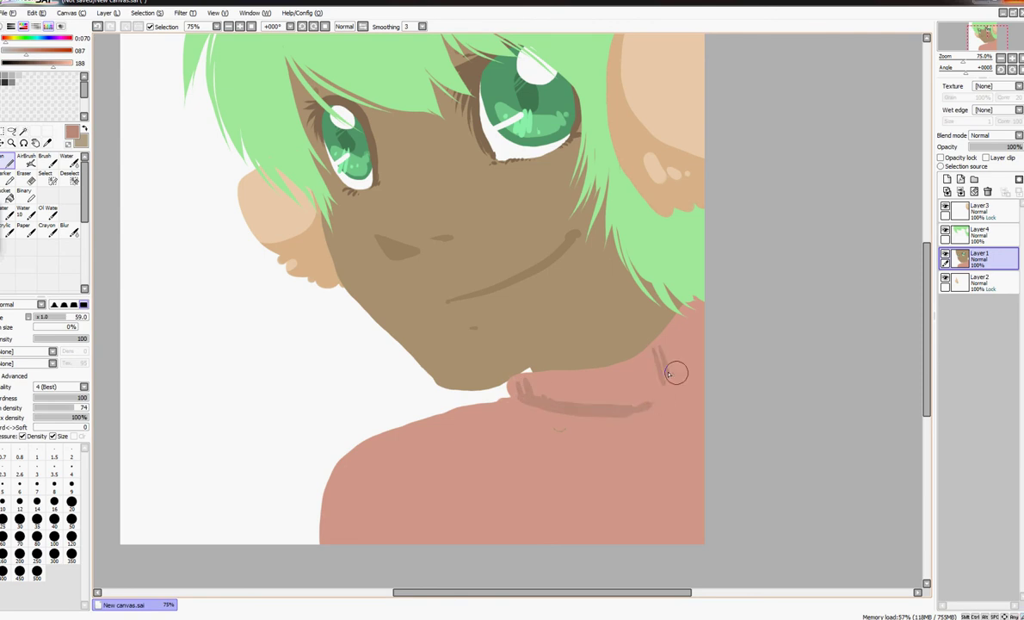
{"action": "mouse_move", "coordinate": [707, 427]}
{"action": "left_mouse_down"}
{"action": "mouse_move", "coordinate": [631, 495]}
{"action": "mouse_move", "coordinate": [603, 500]}
{"action": "left_mouse_up"}
{"action": "left_click_drag", "start_coordinate": [673, 463], "coordinate": [568, 460]}
{"action": "mouse_move", "coordinate": [705, 443]}
{"action": "left_mouse_down"}
{"action": "mouse_move", "coordinate": [705, 548]}
{"action": "mouse_move", "coordinate": [702, 323]}
{"action": "left_mouse_up"}
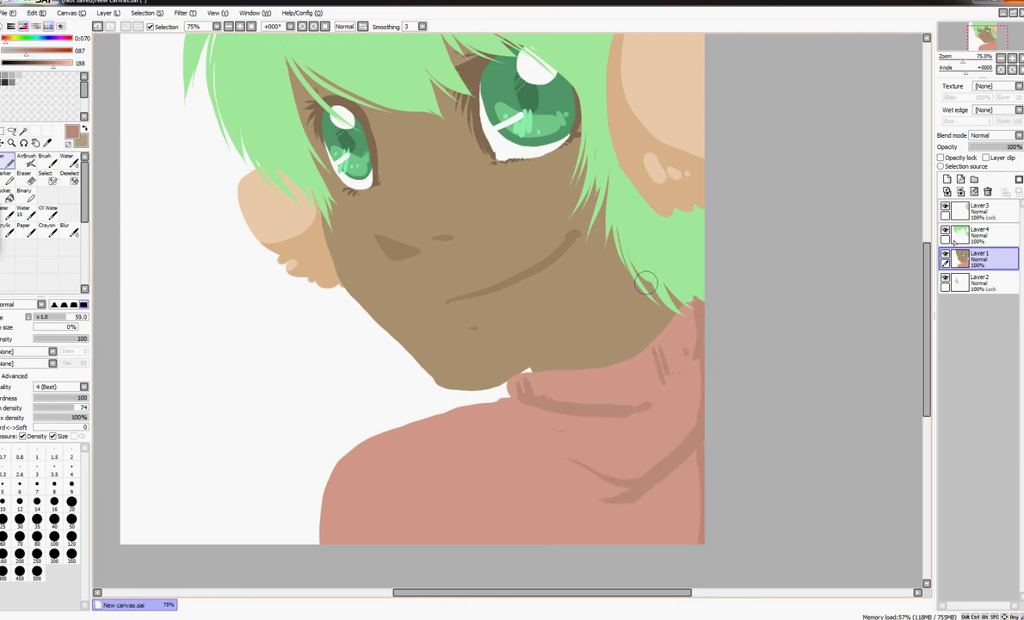
{"action": "right_click", "coordinate": [404, 255]}
{"action": "mouse_move", "coordinate": [537, 360]}
{"action": "left_mouse_down"}
{"action": "mouse_move", "coordinate": [622, 288]}
{"action": "mouse_move", "coordinate": [544, 358]}
{"action": "left_mouse_up"}
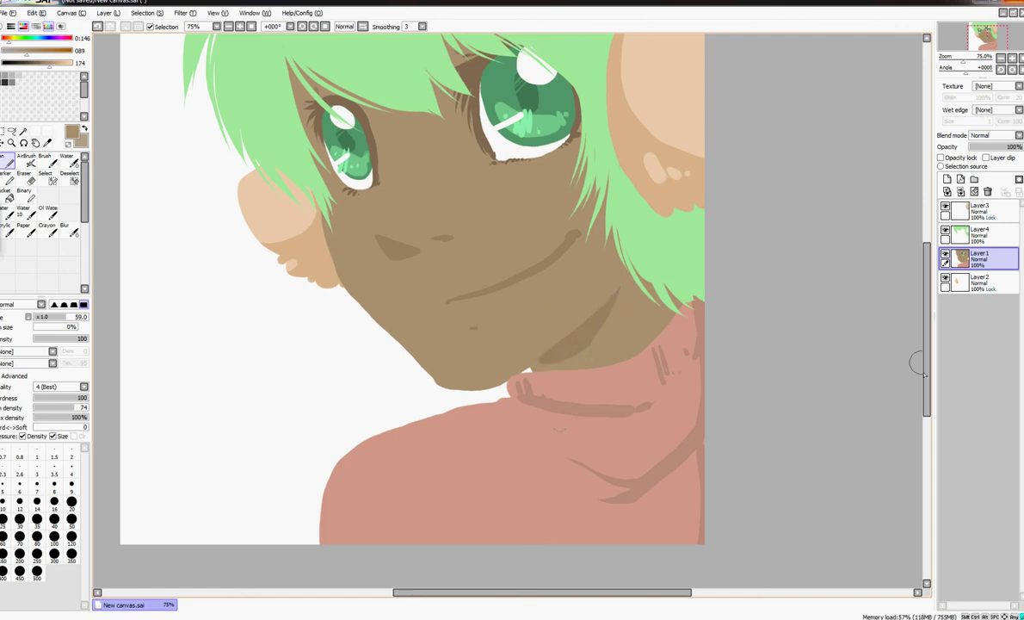
- Lock Layer4's opacity and shade the hair around the right ear and strand edges in darker green (value 208)
{"action": "left_click_drag", "start_coordinate": [925, 375], "coordinate": [930, 334]}
{"action": "left_click", "coordinate": [980, 235]}
{"action": "right_click", "coordinate": [560, 107]}
{"action": "left_click_drag", "start_coordinate": [66, 65], "coordinate": [60, 66]}
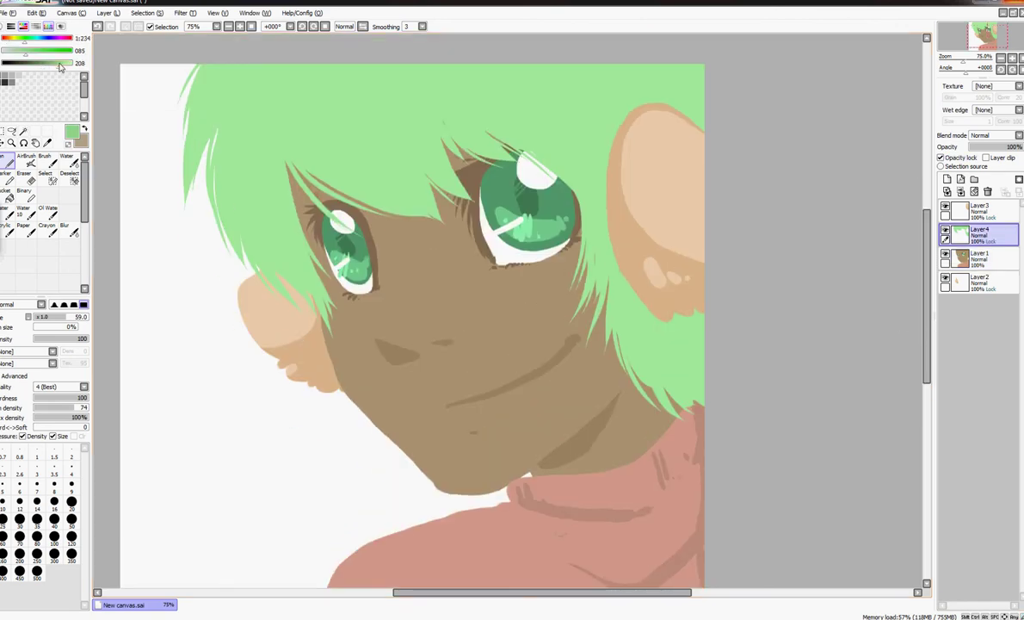
{"action": "mouse_move", "coordinate": [626, 277]}
{"action": "left_mouse_down"}
{"action": "mouse_move", "coordinate": [652, 349]}
{"action": "mouse_move", "coordinate": [684, 323]}
{"action": "left_mouse_up"}
{"action": "mouse_move", "coordinate": [596, 70]}
{"action": "left_mouse_down"}
{"action": "mouse_move", "coordinate": [620, 147]}
{"action": "mouse_move", "coordinate": [696, 100]}
{"action": "mouse_move", "coordinate": [603, 157]}
{"action": "left_mouse_up"}
{"action": "left_click_drag", "start_coordinate": [564, 60], "coordinate": [589, 97]}
{"action": "left_click_drag", "start_coordinate": [195, 191], "coordinate": [185, 131]}
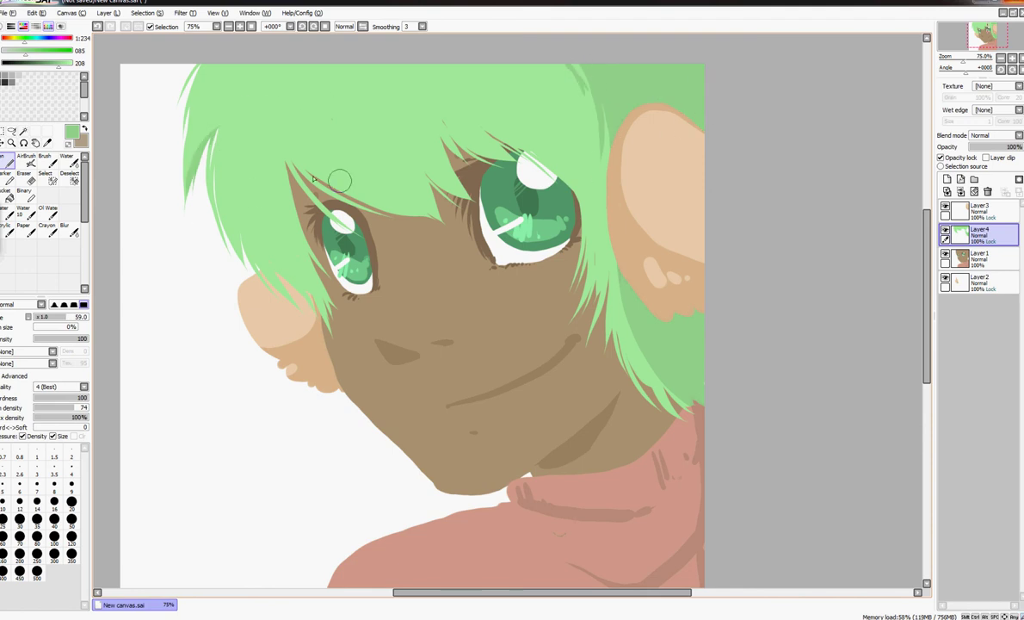
{"action": "left_click_drag", "start_coordinate": [424, 181], "coordinate": [441, 136]}
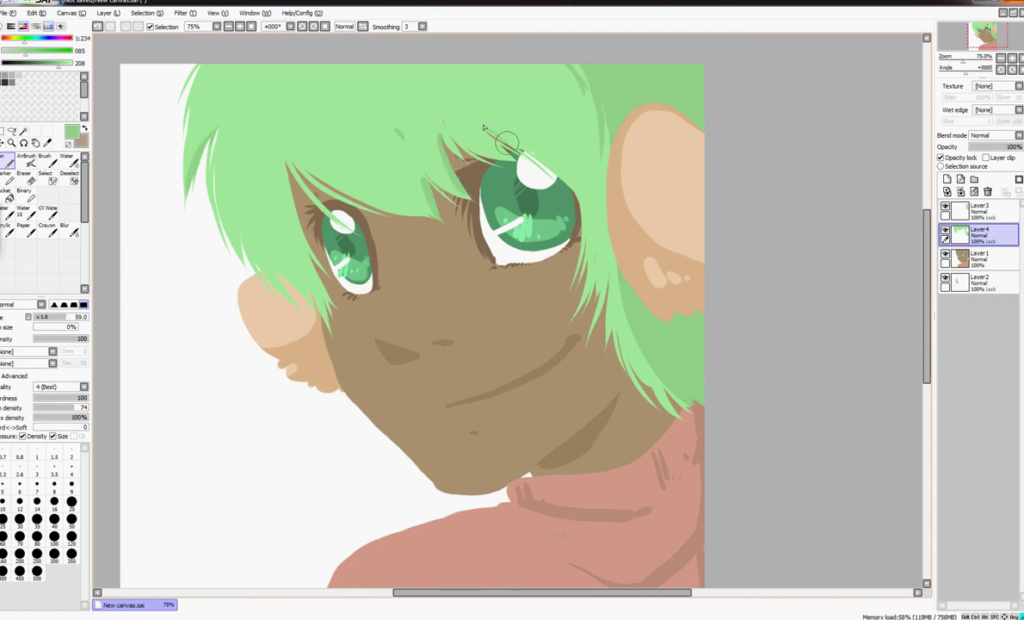
{"action": "left_click_drag", "start_coordinate": [314, 245], "coordinate": [275, 164]}
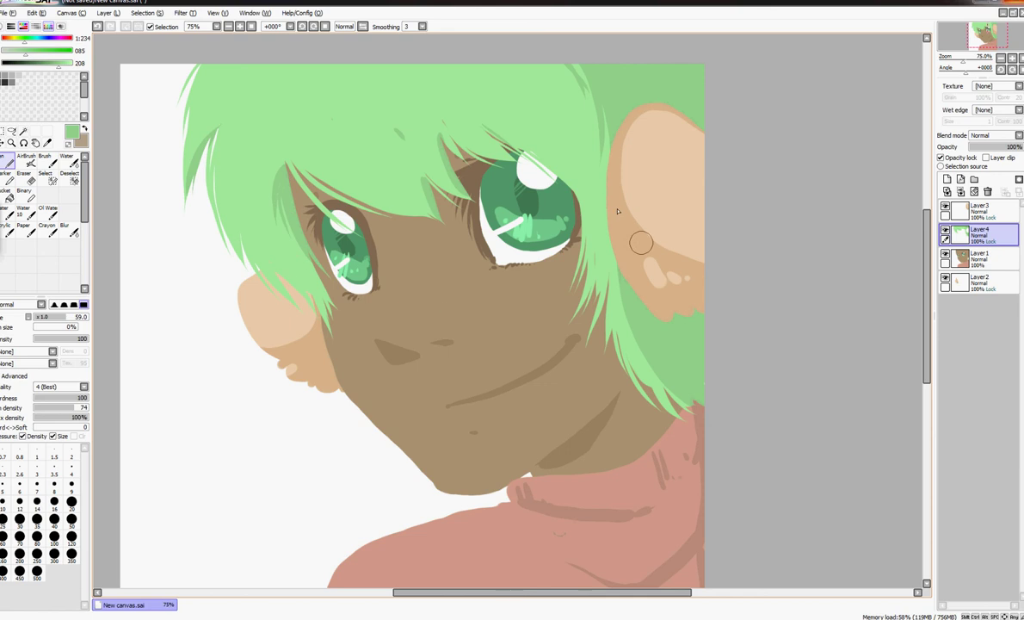
- Paint pale green highlights (saturation 50, value 244) across the crown, fringe edge and strands over the right eye
{"action": "left_click", "coordinate": [68, 63]}
{"action": "left_click_drag", "start_coordinate": [217, 103], "coordinate": [449, 80]}
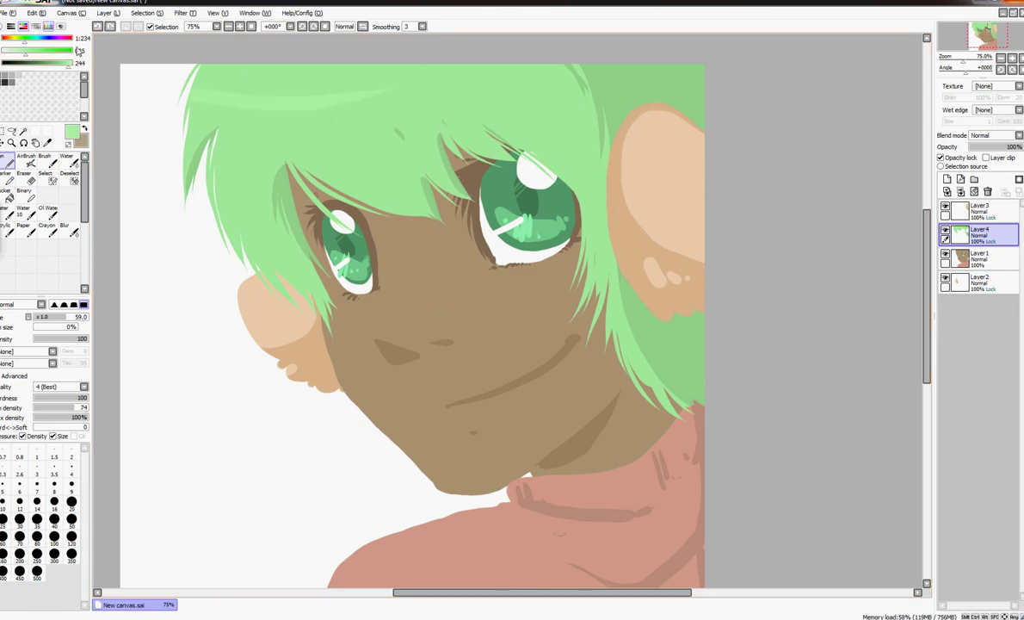
{"action": "left_click_drag", "start_coordinate": [179, 75], "coordinate": [405, 102]}
{"action": "left_click_drag", "start_coordinate": [312, 177], "coordinate": [414, 219]}
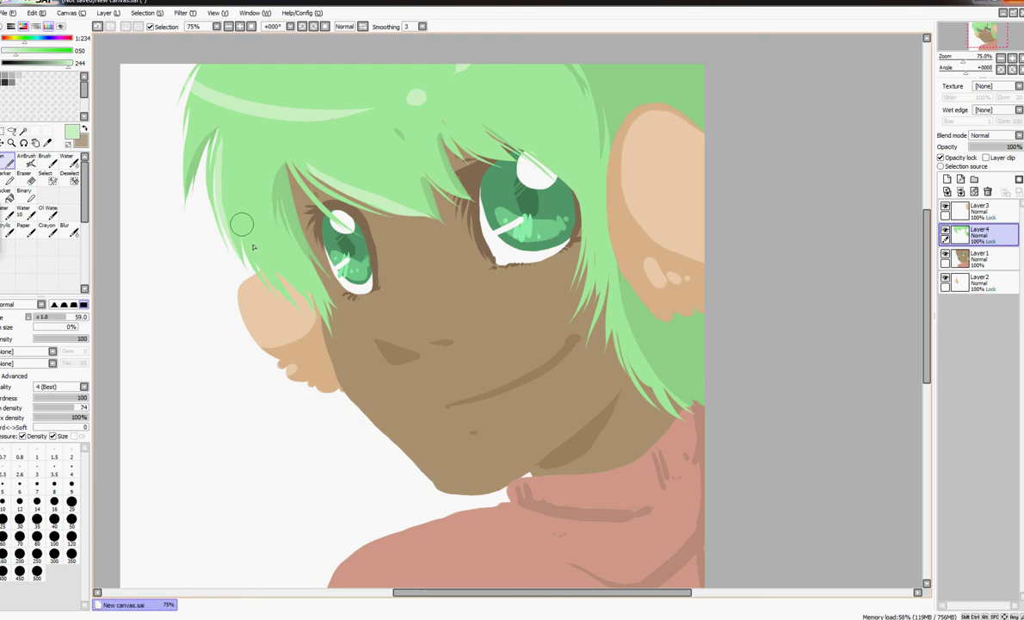
{"action": "left_click_drag", "start_coordinate": [476, 123], "coordinate": [579, 183]}
- On Layer1, paint lighter tan highlights (value 198) under both eyes, on the nose and below the mouth
{"action": "left_click", "coordinate": [980, 257]}
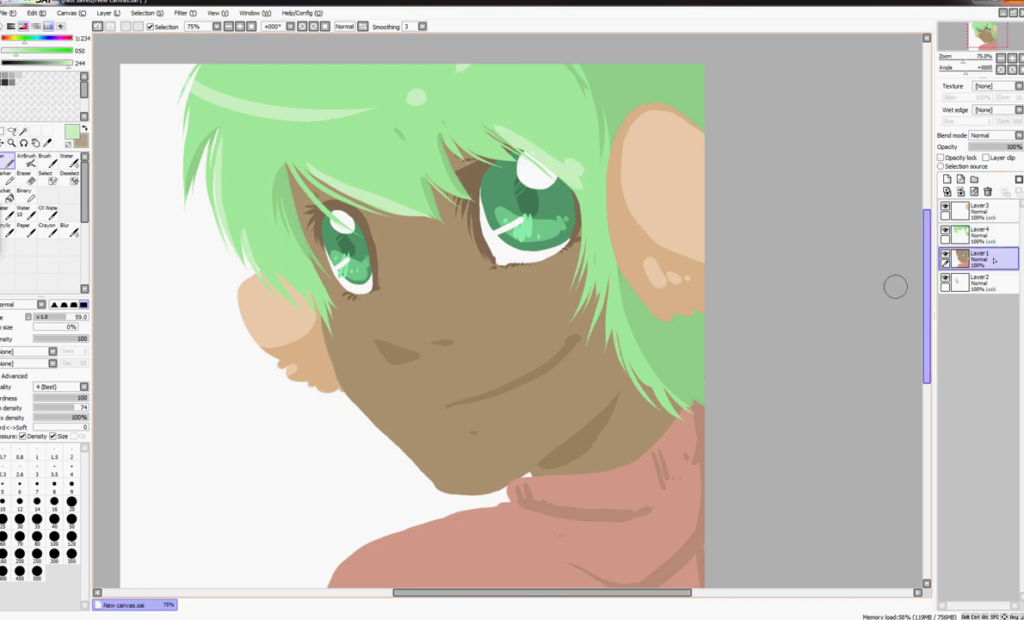
{"action": "left_click", "coordinate": [417, 301], "text": "alt"}
{"action": "left_click_drag", "start_coordinate": [471, 281], "coordinate": [503, 291]}
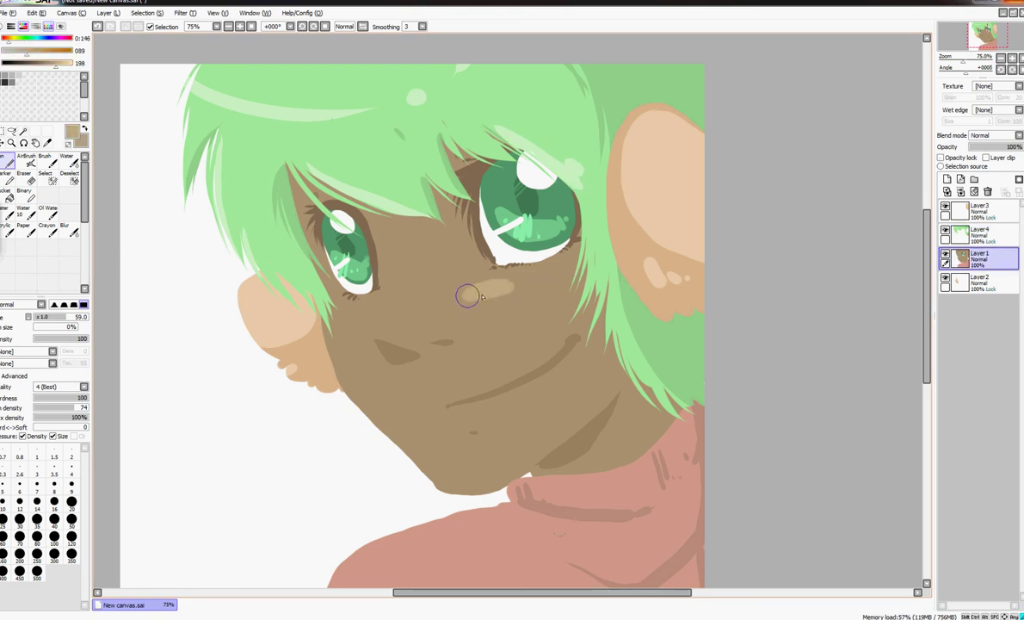
{"action": "left_click_drag", "start_coordinate": [344, 315], "coordinate": [356, 315]}
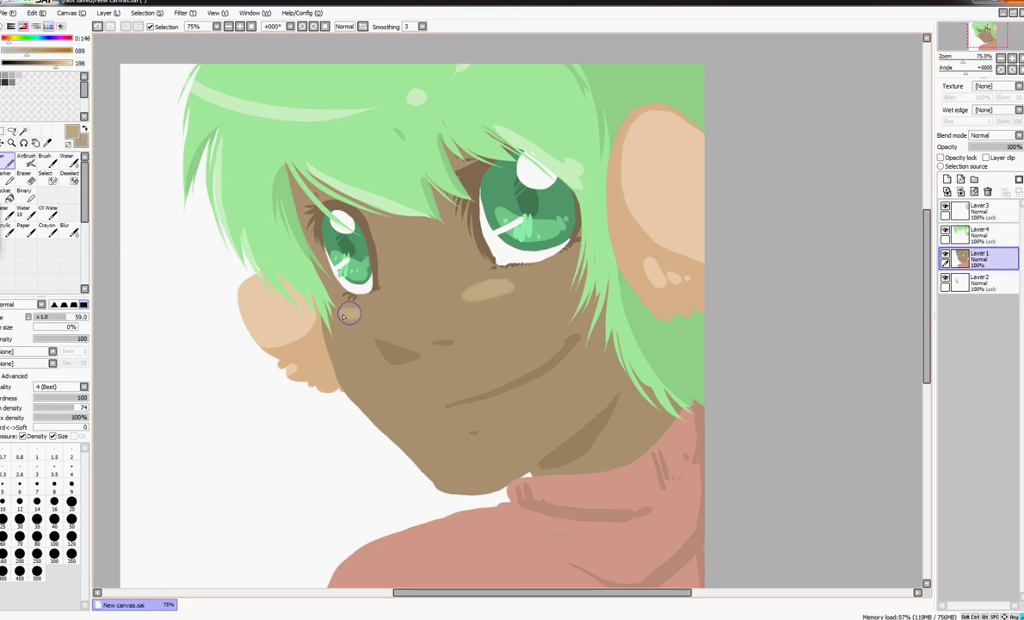
{"action": "left_click", "coordinate": [387, 328]}
{"action": "left_click_drag", "start_coordinate": [449, 417], "coordinate": [454, 427]}
{"action": "left_click", "coordinate": [465, 421]}
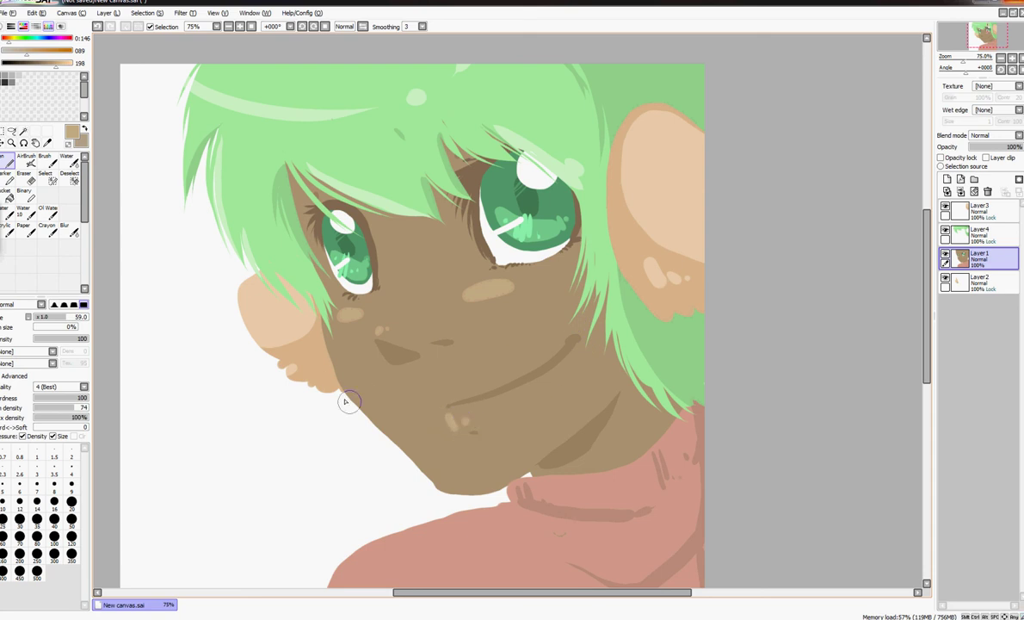
- Lock Layer1's opacity, paint a lighter tan highlight along the left jaw edge, and touch up the nose highlight in the face tan
{"action": "left_click_drag", "start_coordinate": [325, 365], "coordinate": [386, 436]}
{"action": "left_click", "coordinate": [98, 26]}
{"action": "left_click", "coordinate": [942, 158]}
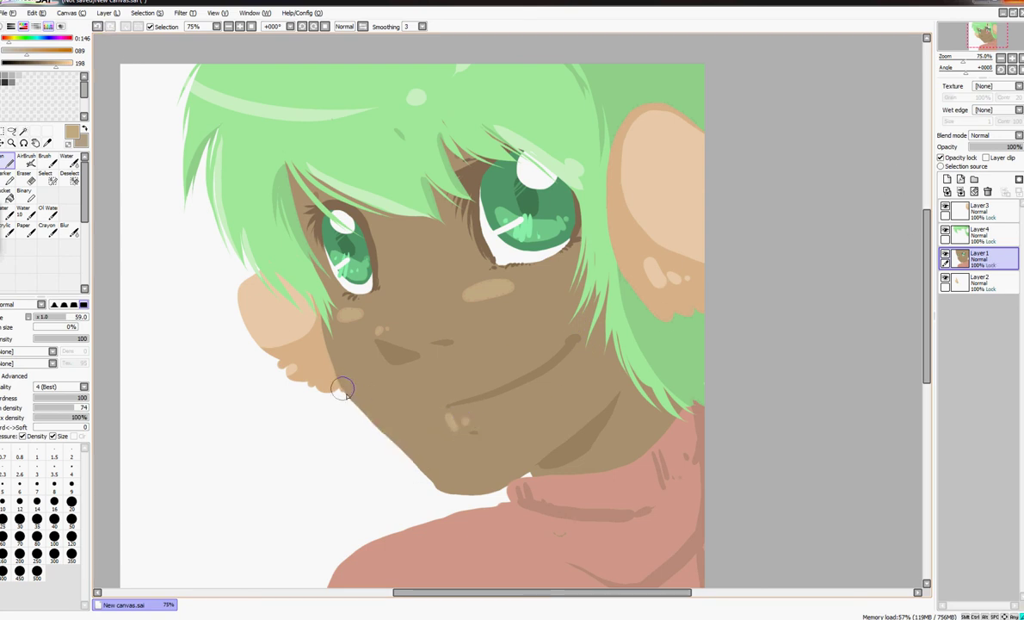
{"action": "mouse_move", "coordinate": [342, 389]}
{"action": "left_mouse_down"}
{"action": "mouse_move", "coordinate": [447, 494]}
{"action": "mouse_move", "coordinate": [488, 496]}
{"action": "mouse_move", "coordinate": [460, 481]}
{"action": "mouse_move", "coordinate": [463, 493]}
{"action": "mouse_move", "coordinate": [570, 434]}
{"action": "mouse_move", "coordinate": [463, 443]}
{"action": "mouse_move", "coordinate": [455, 478]}
{"action": "left_mouse_up"}
{"action": "right_click", "coordinate": [463, 444]}
{"action": "left_click", "coordinate": [391, 327]}
- Merge all the drawing's layers into one and add a new layer beneath it
{"action": "mouse_move", "coordinate": [928, 314]}
{"action": "left_mouse_down"}
{"action": "mouse_move", "coordinate": [932, 325]}
{"action": "mouse_move", "coordinate": [934, 314]}
{"action": "left_mouse_up"}
{"action": "left_click", "coordinate": [1001, 59]}
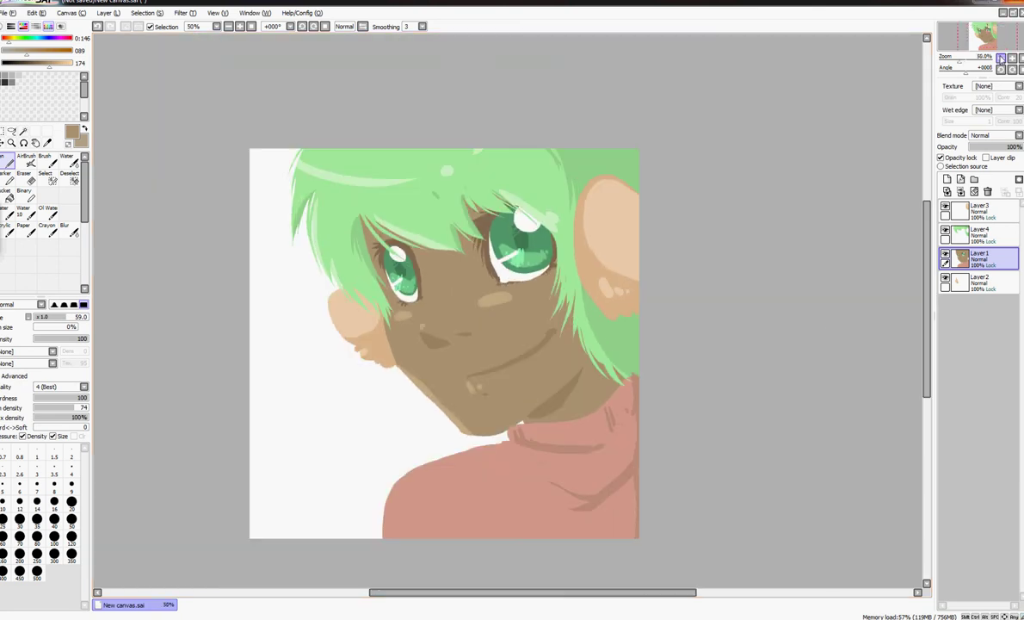
{"action": "left_click", "coordinate": [970, 209]}
{"action": "left_click", "coordinate": [961, 192]}
{"action": "left_click", "coordinate": [961, 192]}
{"action": "left_click", "coordinate": [961, 192]}
{"action": "left_click", "coordinate": [947, 179]}
{"action": "left_click_drag", "start_coordinate": [977, 212], "coordinate": [986, 258]}
- Fill the bottom layer with pale pink (hue 0, saturation 26, value 244) as the background
{"action": "left_click", "coordinate": [65, 66]}
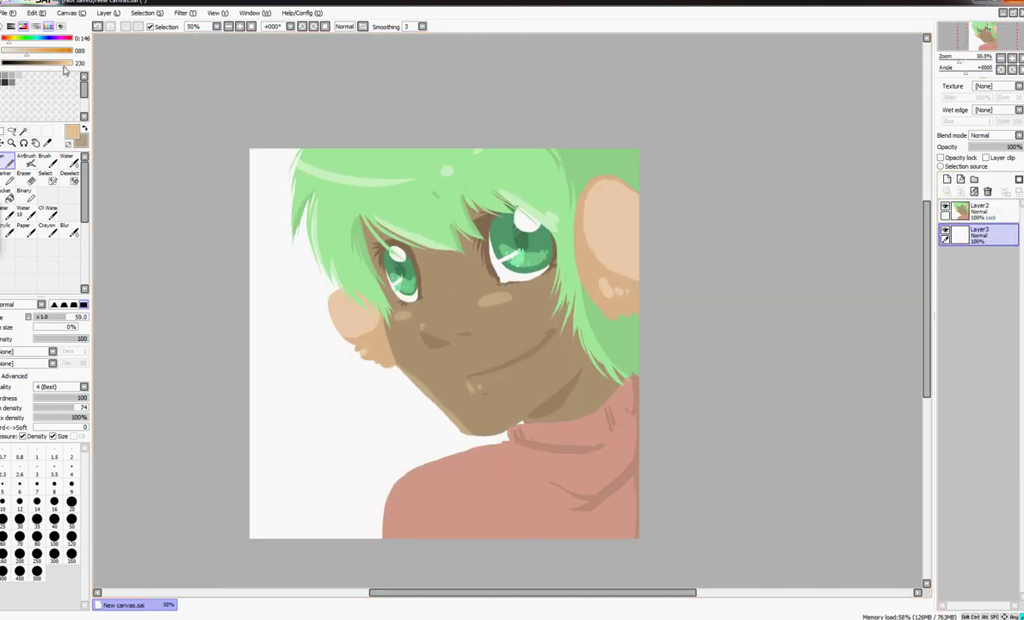
{"action": "left_click", "coordinate": [3, 40]}
{"action": "left_click", "coordinate": [14, 52]}
{"action": "left_click", "coordinate": [7, 196]}
{"action": "left_click", "coordinate": [70, 66]}
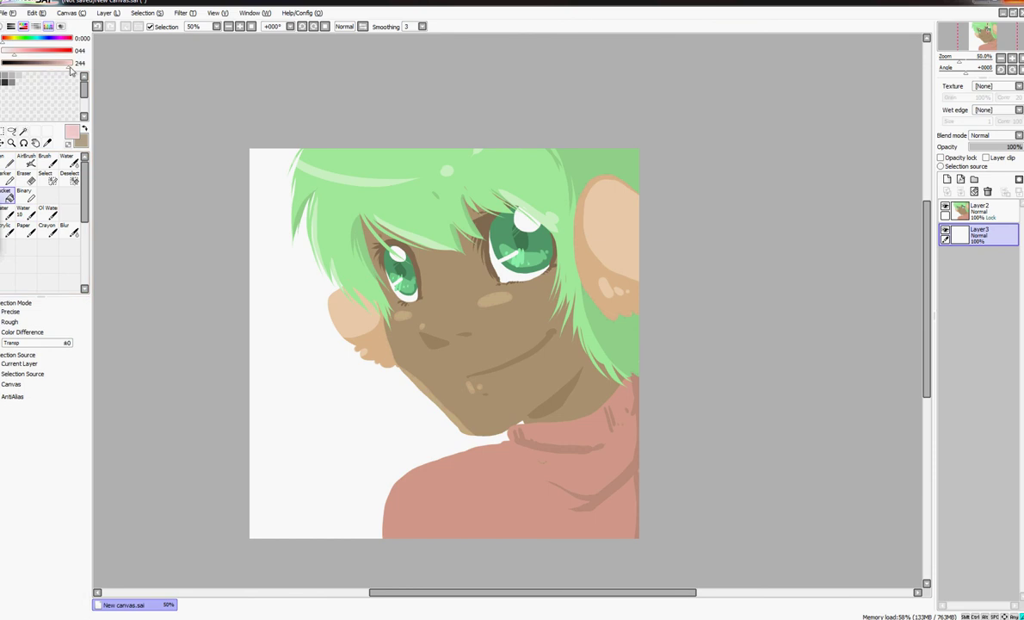
{"action": "left_click", "coordinate": [8, 50]}
{"action": "left_click", "coordinate": [297, 276]}
{"action": "key", "text": "n"}
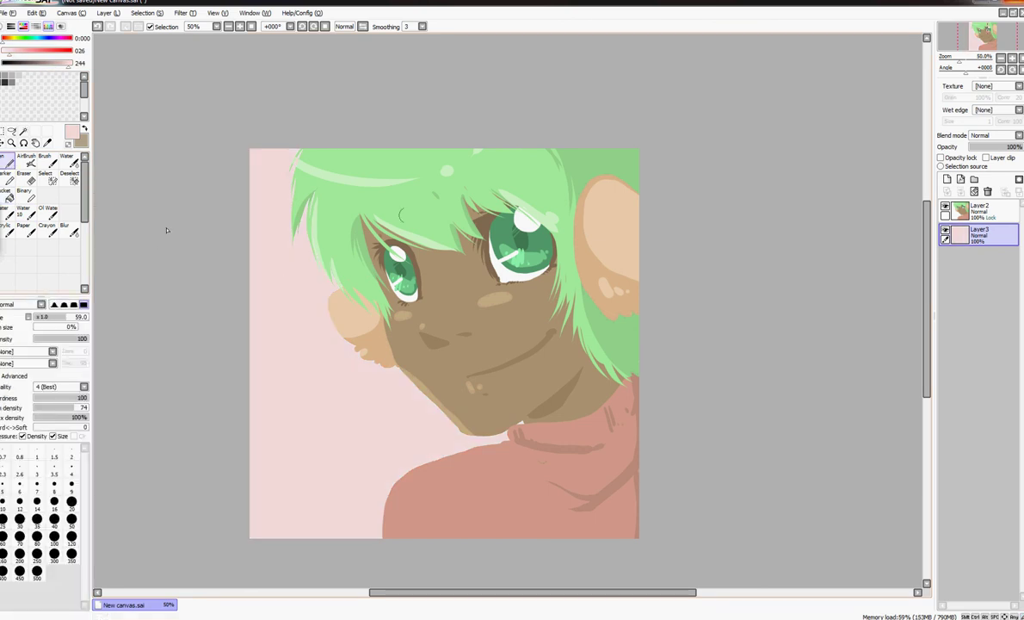
- Hide the background and paint green hair strands behind the left jaw on a new layer beneath the character, using a size 78 pen
{"action": "left_click", "coordinate": [964, 59]}
{"action": "left_click", "coordinate": [948, 179]}
{"action": "right_click", "coordinate": [379, 162]}
{"action": "left_click", "coordinate": [67, 318]}
{"action": "mouse_move", "coordinate": [342, 393]}
{"action": "left_mouse_down"}
{"action": "mouse_move", "coordinate": [335, 444]}
{"action": "mouse_move", "coordinate": [377, 473]}
{"action": "left_mouse_up"}
{"action": "left_click", "coordinate": [945, 254]}
{"action": "mouse_move", "coordinate": [348, 400]}
{"action": "left_mouse_down"}
{"action": "mouse_move", "coordinate": [443, 499]}
{"action": "mouse_move", "coordinate": [505, 502]}
{"action": "mouse_move", "coordinate": [526, 479]}
{"action": "left_mouse_up"}
- Merge the character layer down into the new hair layer, and select and show the pink background layer
{"action": "left_click", "coordinate": [986, 212]}
{"action": "left_click", "coordinate": [961, 192]}
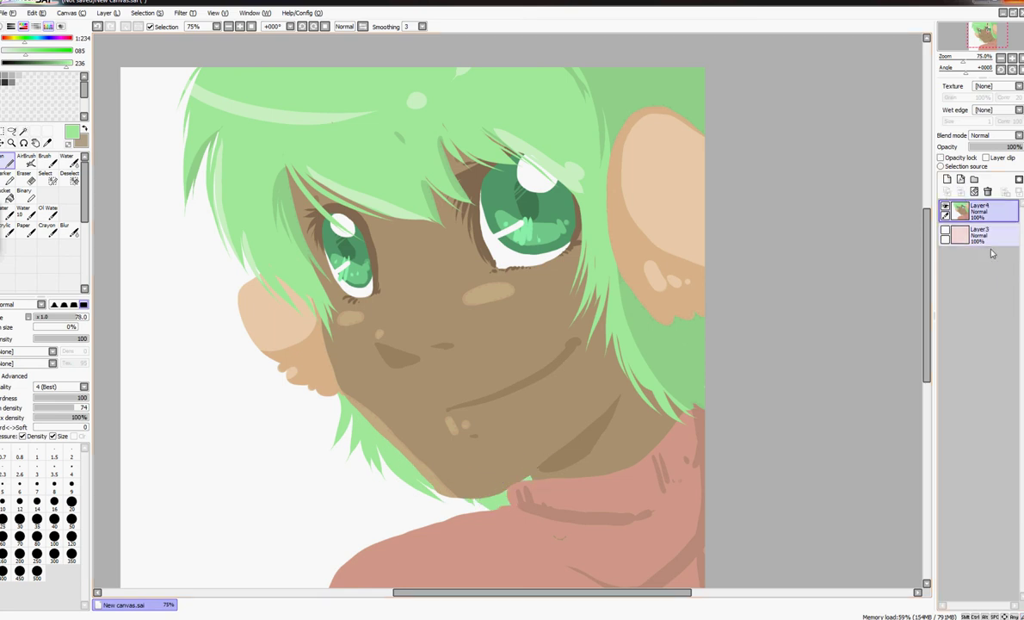
{"action": "left_click", "coordinate": [987, 236]}
{"action": "left_click", "coordinate": [945, 230]}
- Doodle a small round-headed figure with a face, raised arms, legs and curled antenna on the background using a size 15 greyish-tan pen
{"action": "key", "text": "x"}
{"action": "left_click", "coordinate": [42, 317]}
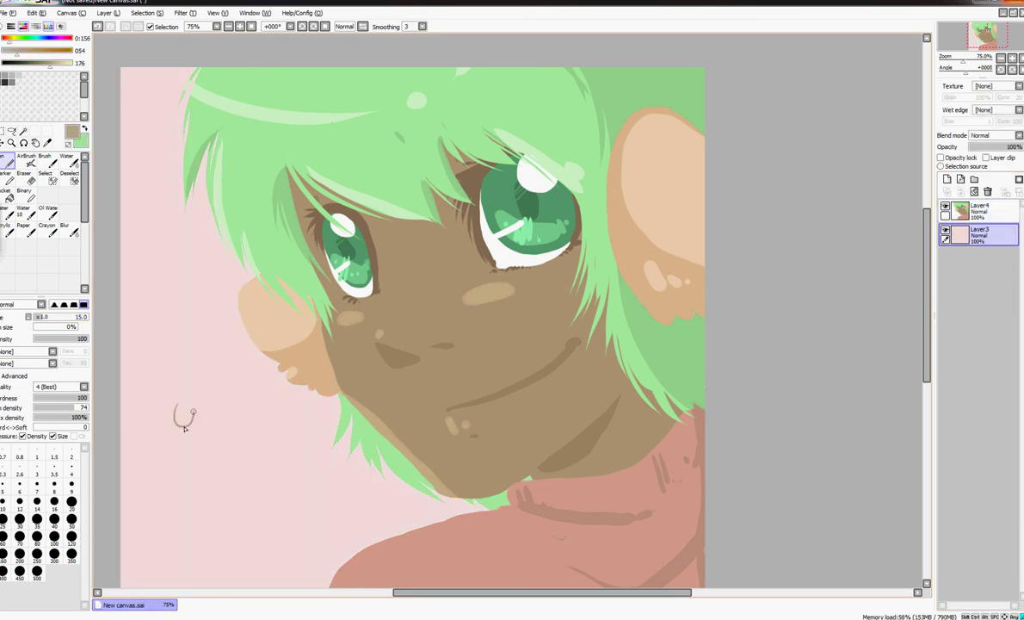
{"action": "mouse_move", "coordinate": [158, 414]}
{"action": "left_mouse_down"}
{"action": "mouse_move", "coordinate": [269, 404]}
{"action": "mouse_move", "coordinate": [229, 474]}
{"action": "left_mouse_up"}
{"action": "left_click_drag", "start_coordinate": [162, 413], "coordinate": [168, 455]}
{"action": "left_click_drag", "start_coordinate": [927, 297], "coordinate": [928, 332]}
{"action": "mouse_move", "coordinate": [173, 362]}
{"action": "left_mouse_down"}
{"action": "mouse_move", "coordinate": [180, 384]}
{"action": "mouse_move", "coordinate": [170, 383]}
{"action": "left_mouse_up"}
{"action": "mouse_move", "coordinate": [246, 368]}
{"action": "left_mouse_down"}
{"action": "mouse_move", "coordinate": [271, 384]}
{"action": "mouse_move", "coordinate": [228, 506]}
{"action": "left_mouse_up"}
{"action": "left_click_drag", "start_coordinate": [169, 449], "coordinate": [146, 442]}
{"action": "left_click_drag", "start_coordinate": [216, 499], "coordinate": [225, 515]}
{"action": "left_click_drag", "start_coordinate": [197, 254], "coordinate": [182, 204]}
- Handwrite "TADA!" beside the doodled figure and view the whole canvas
{"action": "left_click_drag", "start_coordinate": [278, 411], "coordinate": [285, 440]}
{"action": "left_click_drag", "start_coordinate": [271, 414], "coordinate": [295, 402]}
{"action": "left_click_drag", "start_coordinate": [294, 439], "coordinate": [321, 423]}
{"action": "left_click_drag", "start_coordinate": [339, 416], "coordinate": [354, 406]}
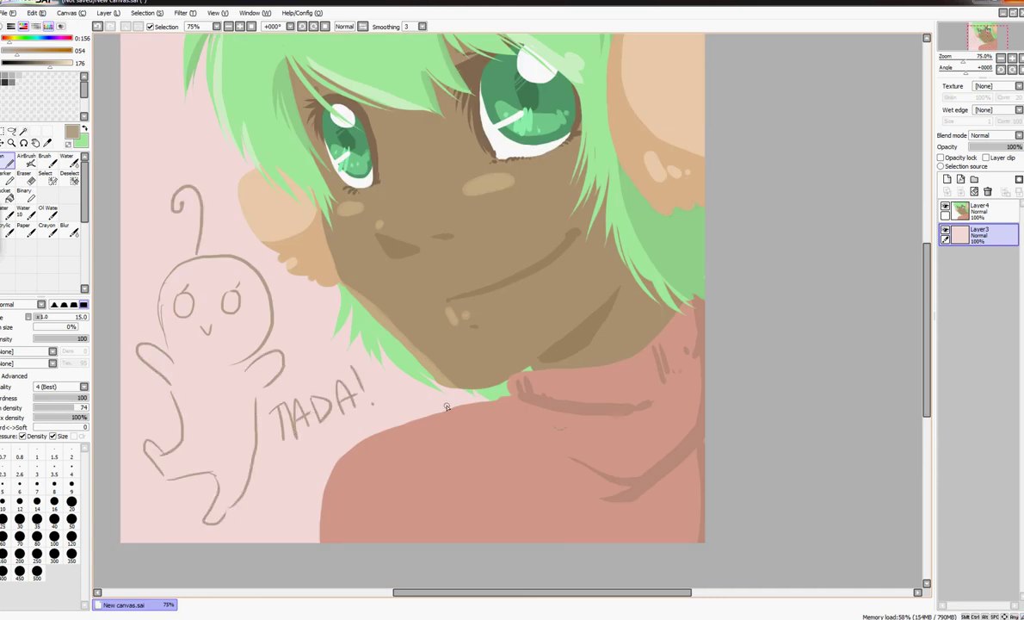
{"action": "left_click", "coordinate": [1022, 59]}
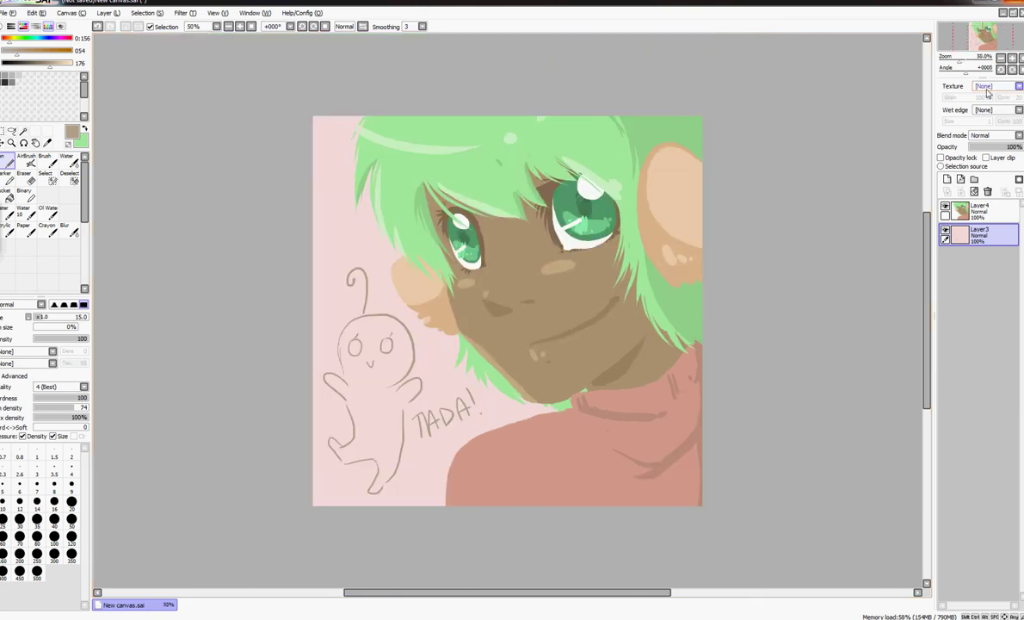